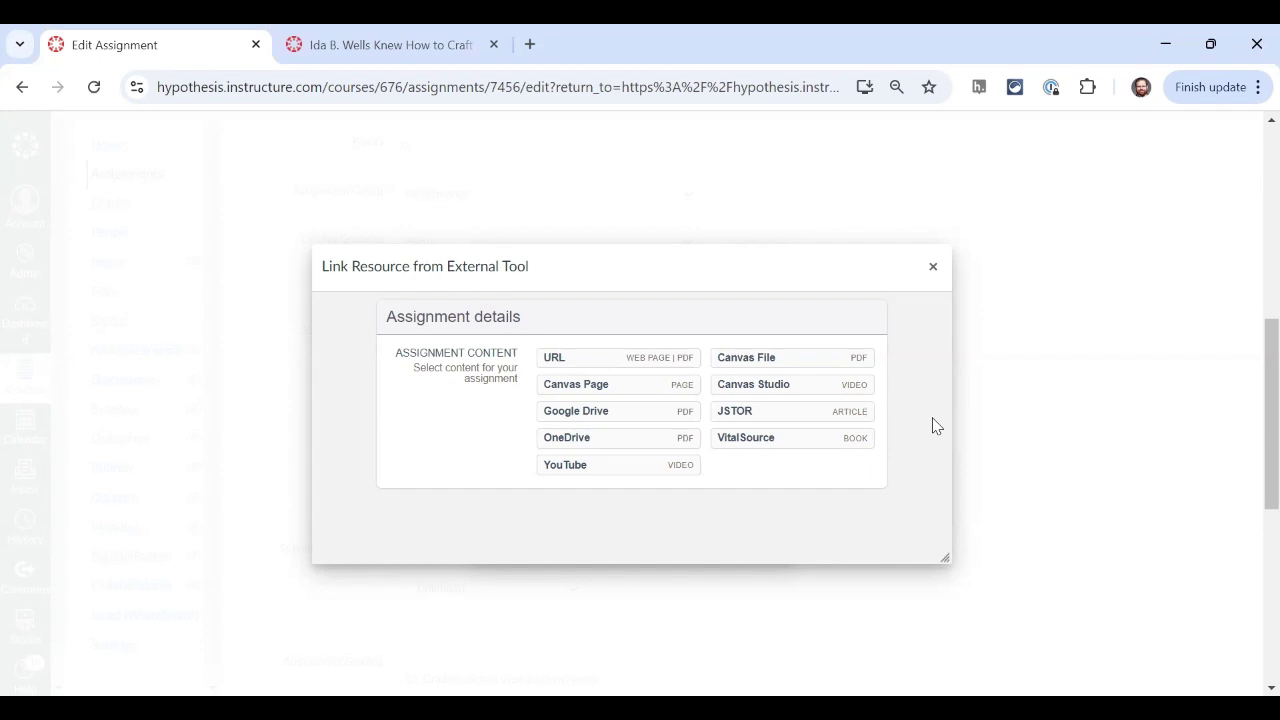
Choose the Canvas course file CalcCh1.pdf as the assignment's reading.
{"action": "left_click", "coordinate": [820, 362]}
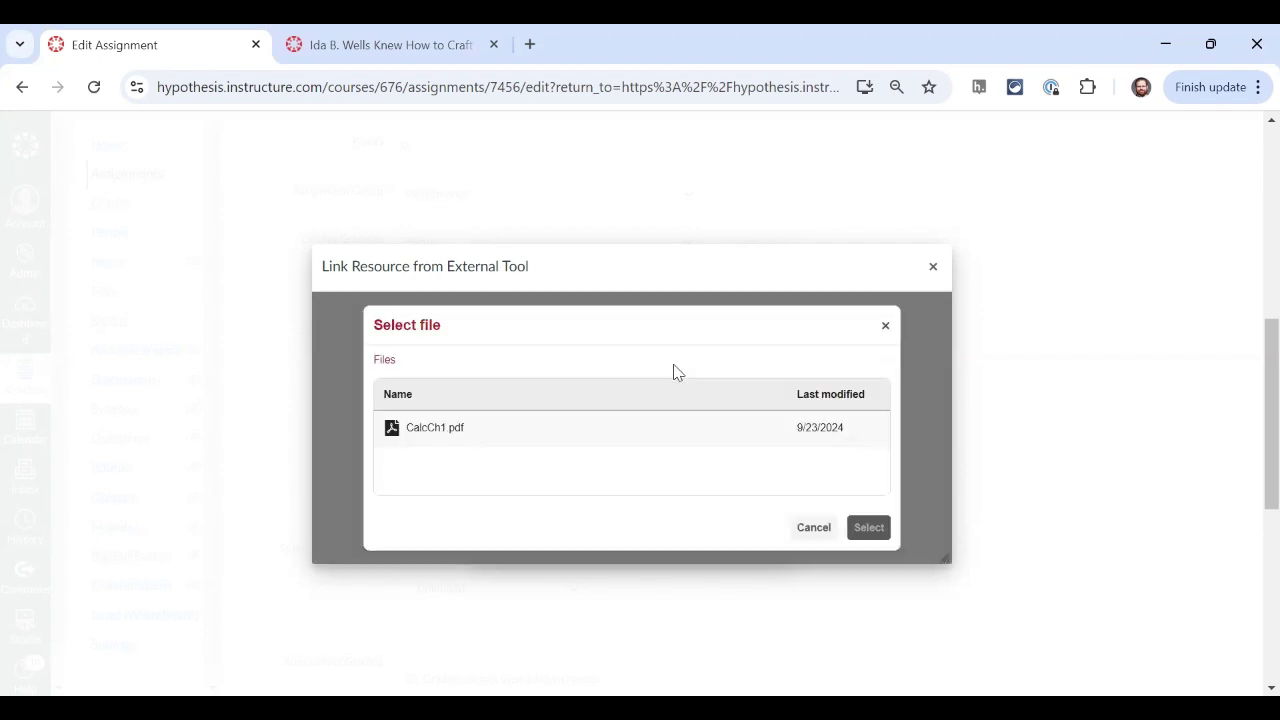
{"action": "left_click", "coordinate": [622, 428]}
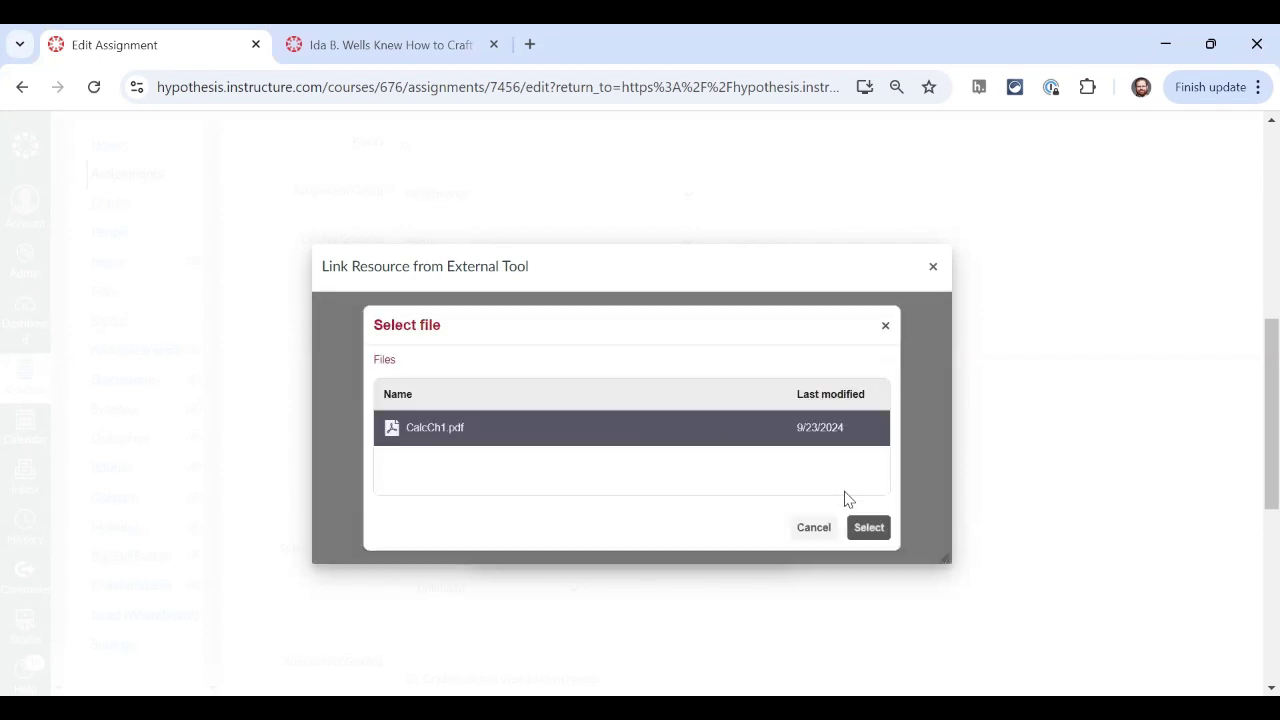
{"action": "left_click", "coordinate": [867, 528]}
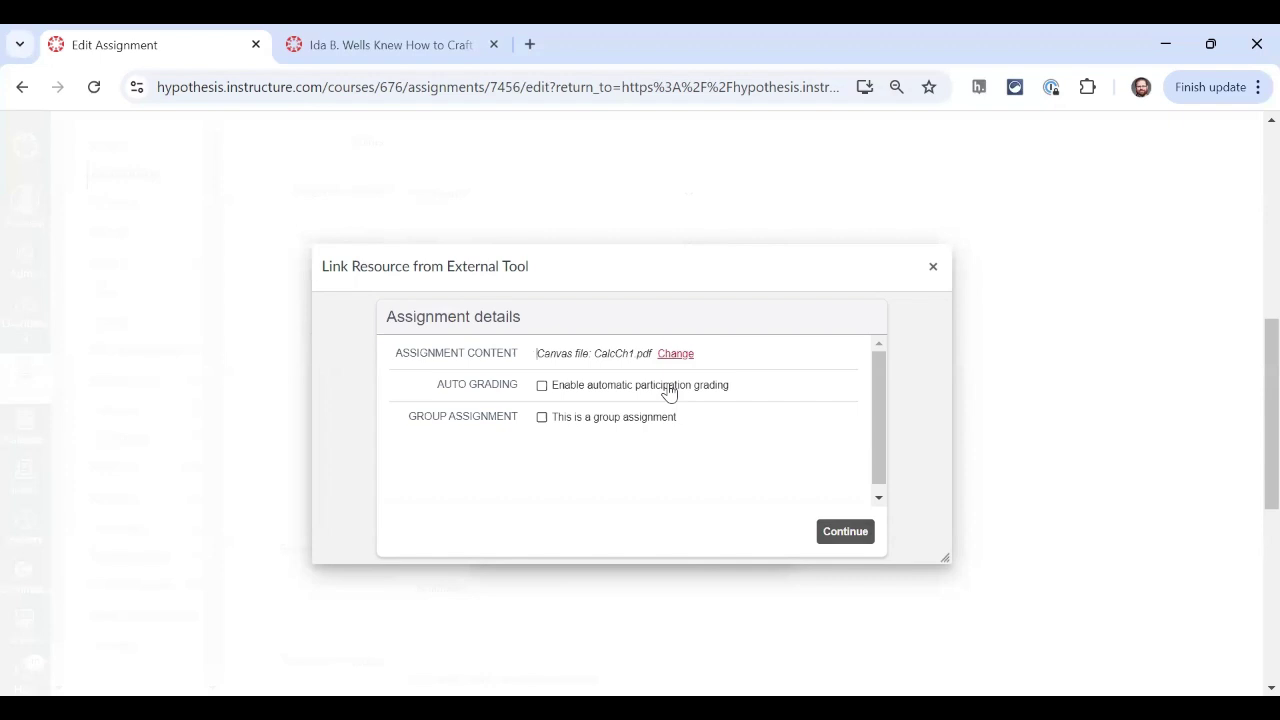
Enable automatic participation grading as Scaled, with annotations and replies calculated separately.
{"action": "left_click", "coordinate": [542, 386]}
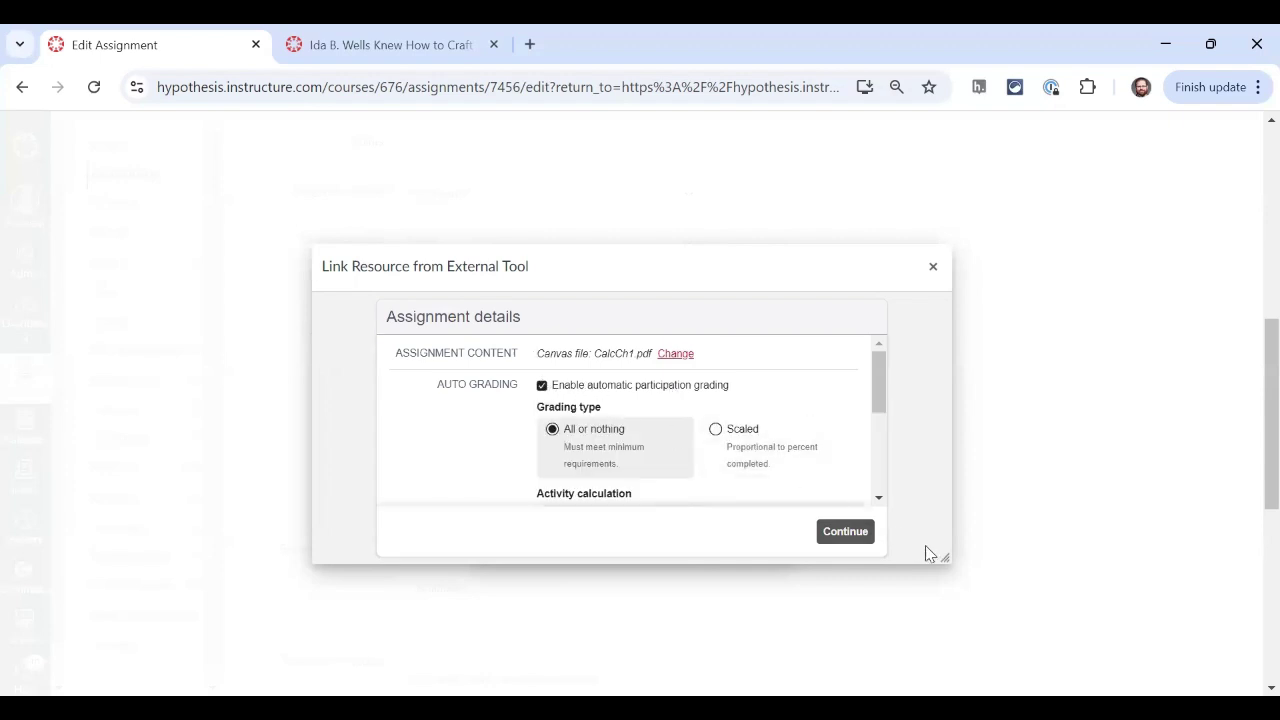
{"action": "left_click_drag", "start_coordinate": [943, 553], "coordinate": [1078, 672]}
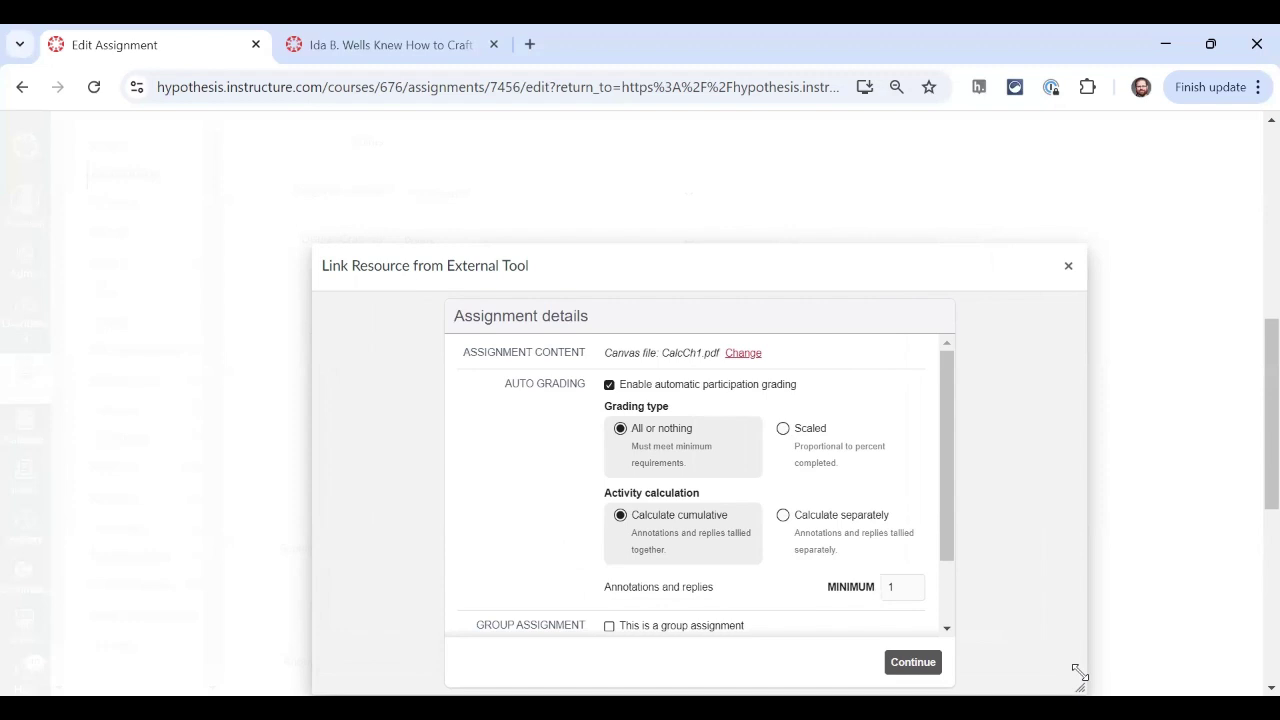
{"action": "left_click", "coordinate": [843, 462]}
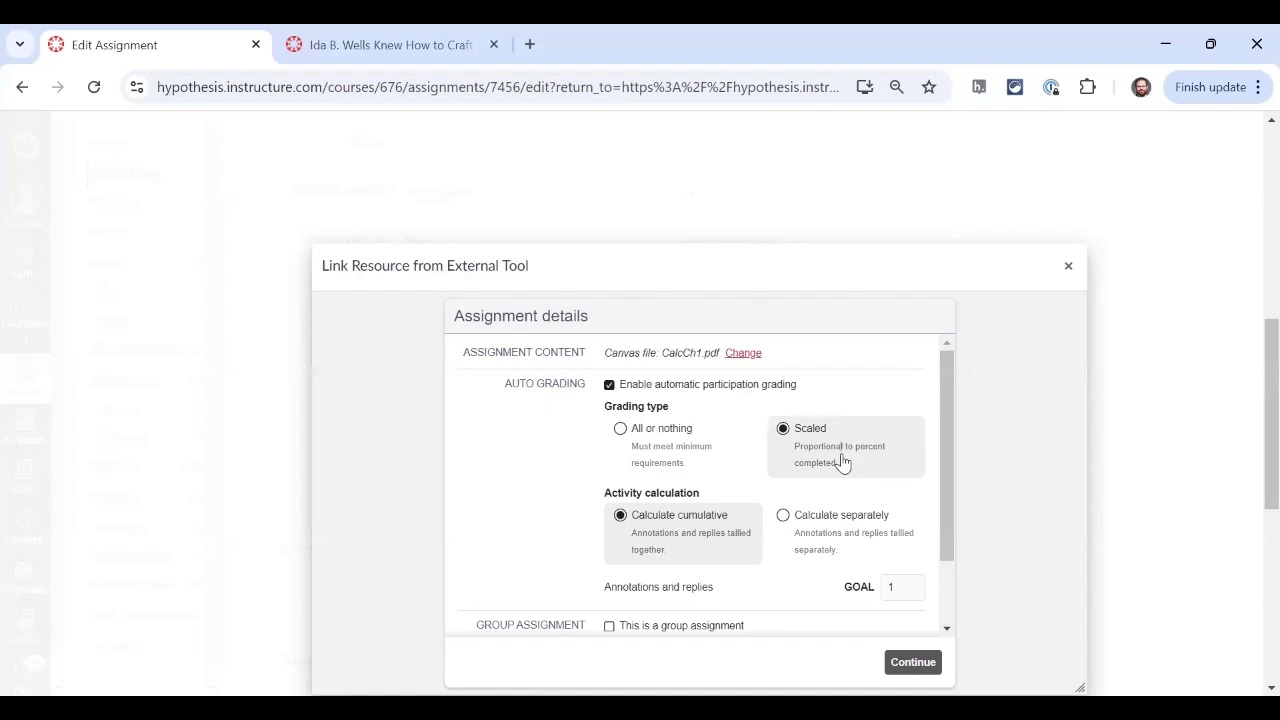
{"action": "left_click", "coordinate": [833, 524]}
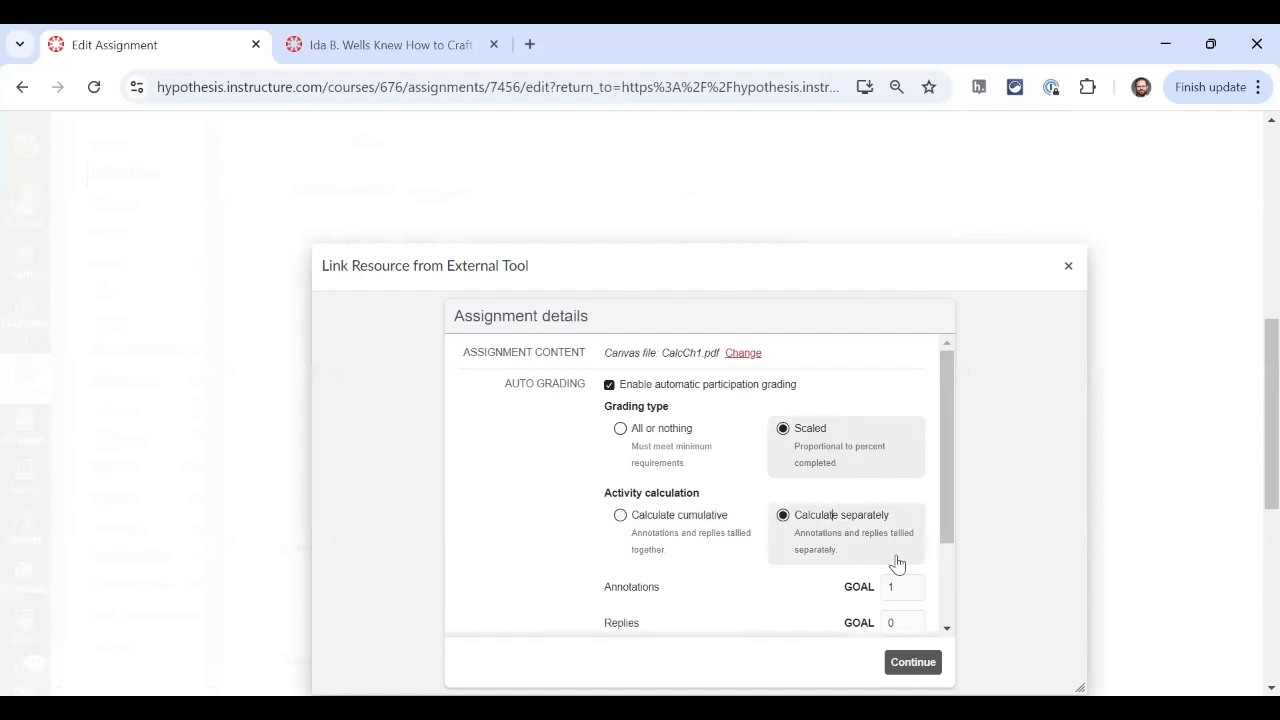
{"action": "scroll", "coordinate": [900, 564], "scroll_direction": "down", "scroll_amount": 1}
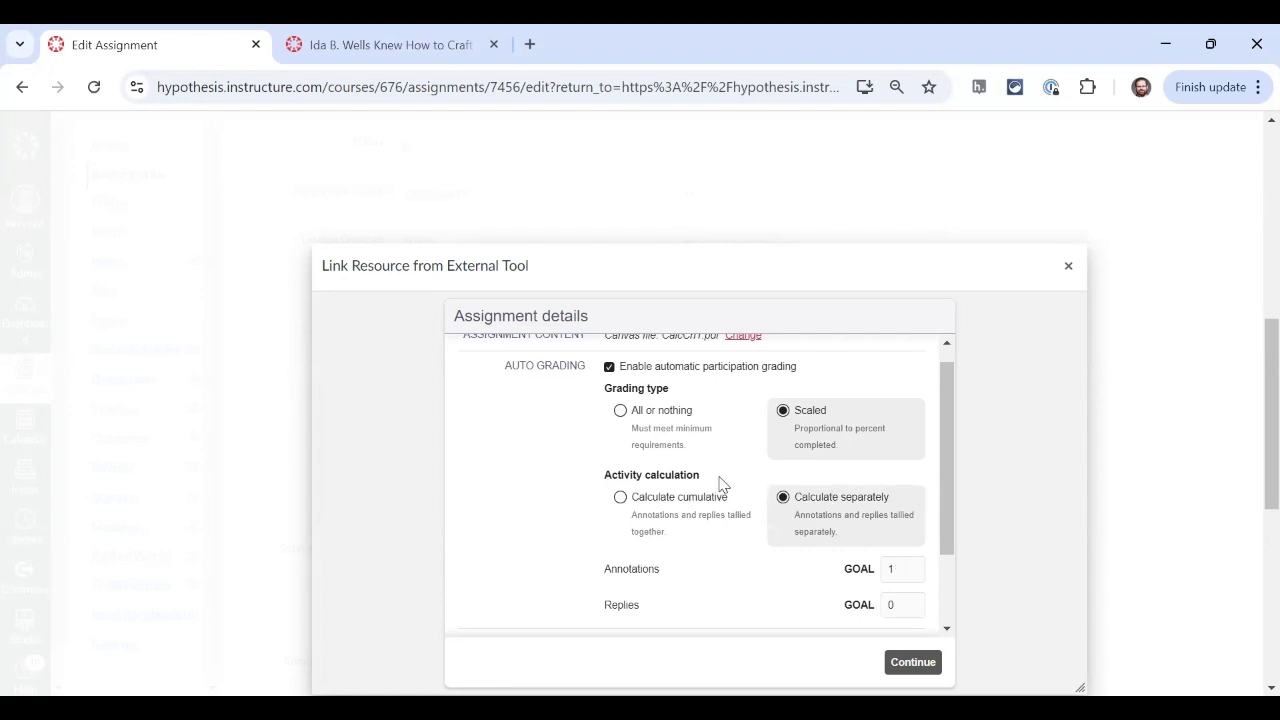
Switch to All or nothing grading with minimums of 2 annotations and 1 reply, then continue.
{"action": "left_click", "coordinate": [656, 429]}
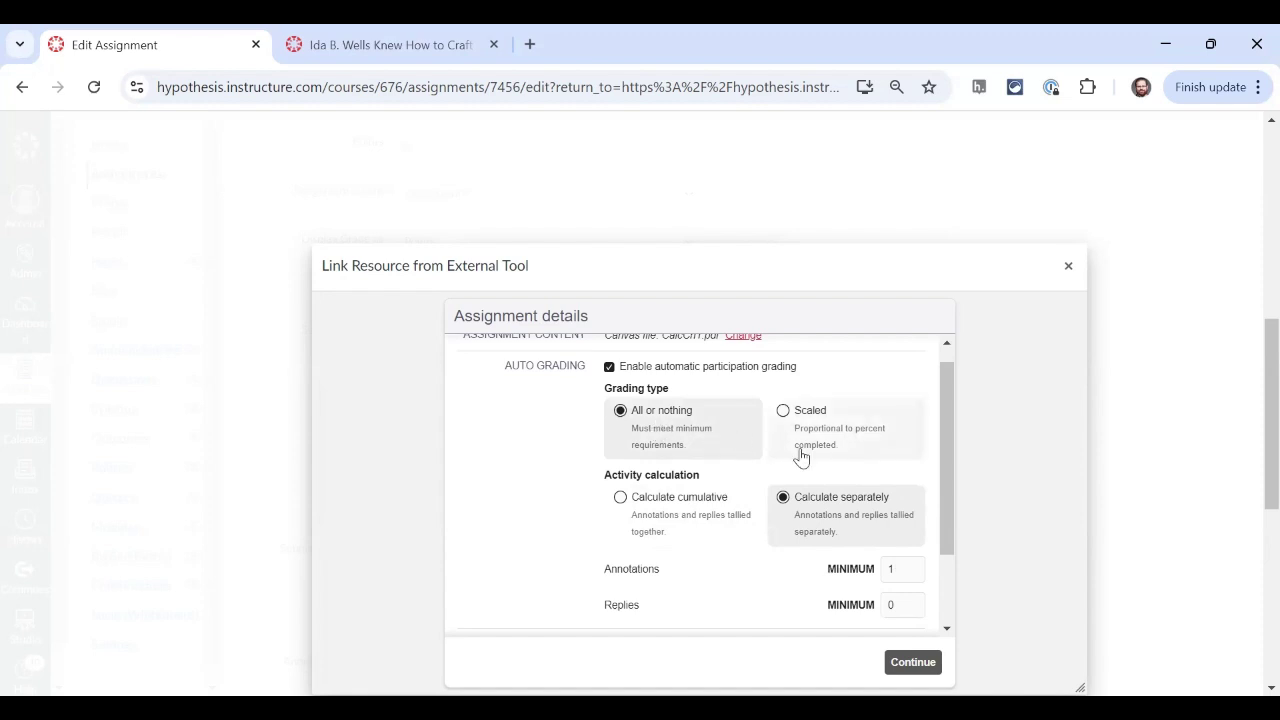
{"action": "scroll", "coordinate": [805, 451], "scroll_direction": "down", "scroll_amount": 1}
{"action": "left_click", "coordinate": [913, 547]}
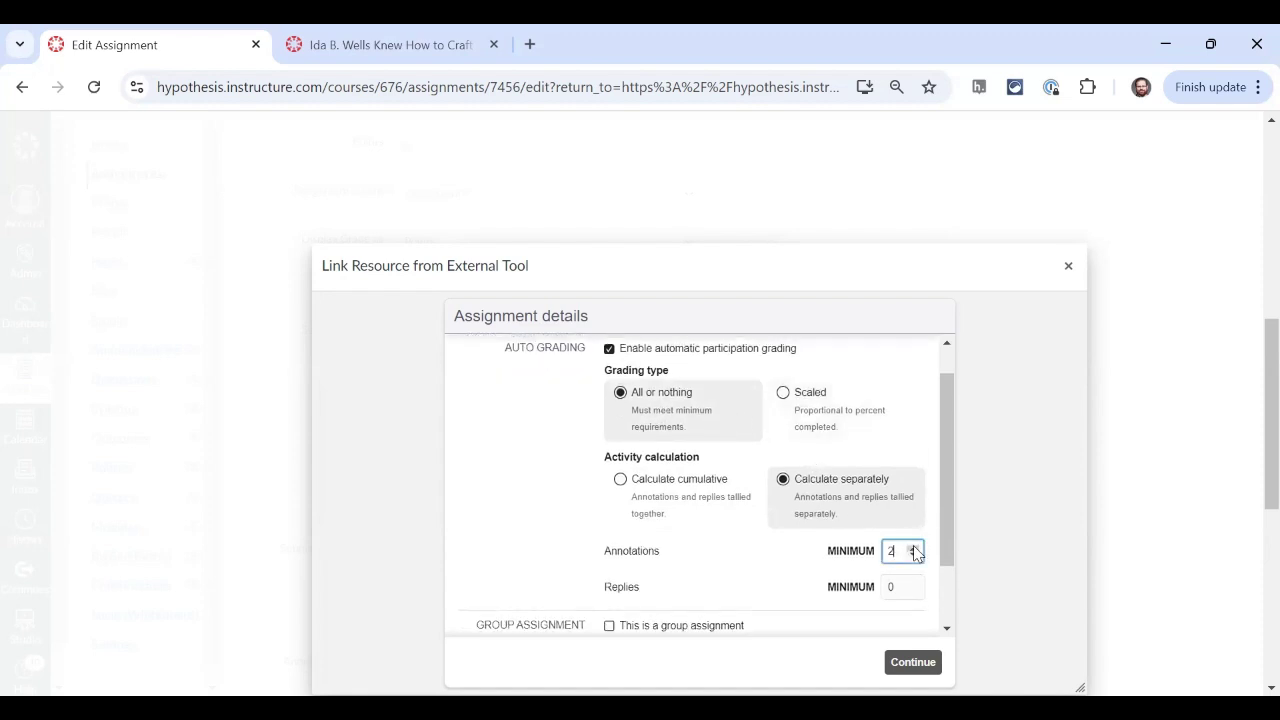
{"action": "left_click", "coordinate": [913, 583]}
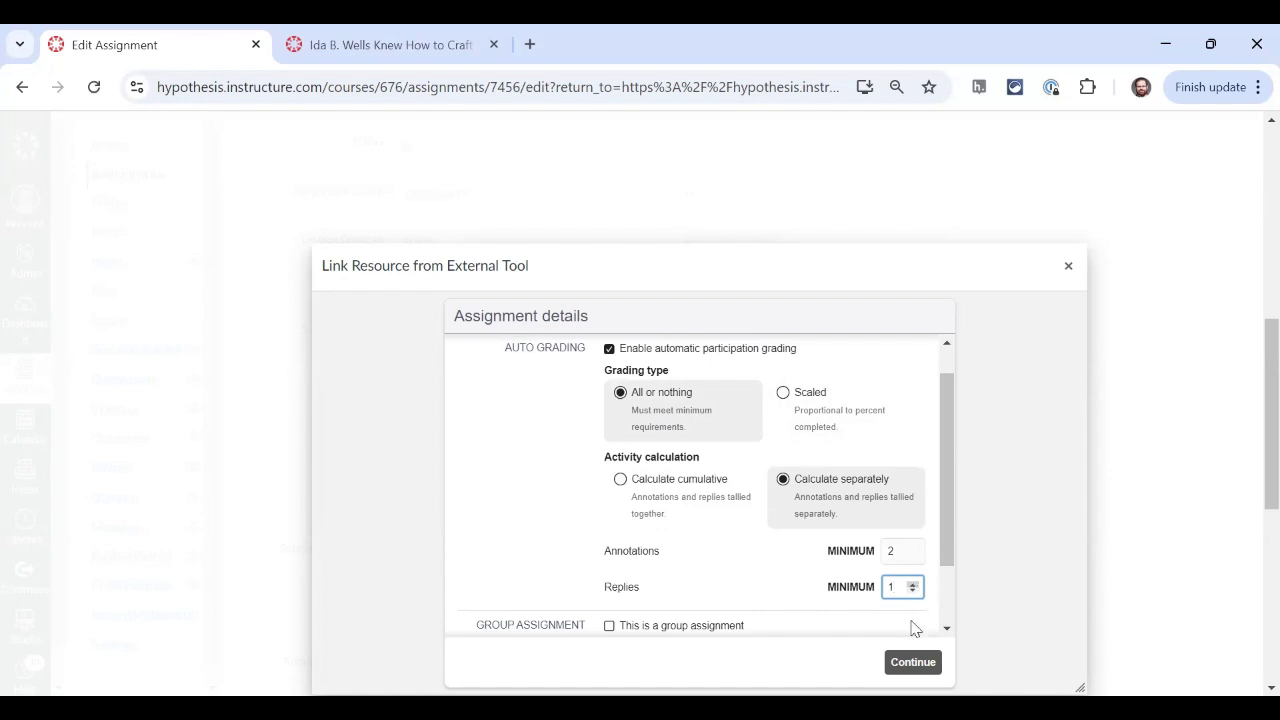
{"action": "left_click", "coordinate": [911, 663]}
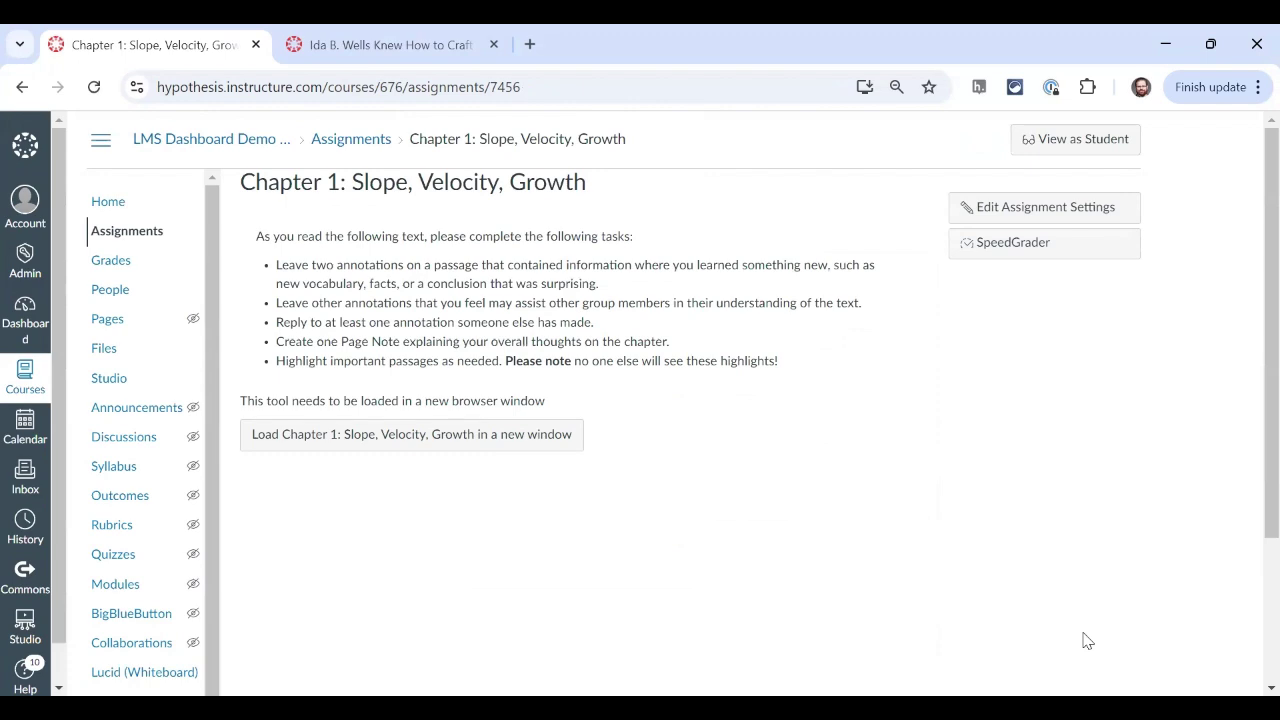
Open the Chapter 1 reading and show first-annotation replies, including for Course Section 2.
{"action": "left_click", "coordinate": [481, 441]}
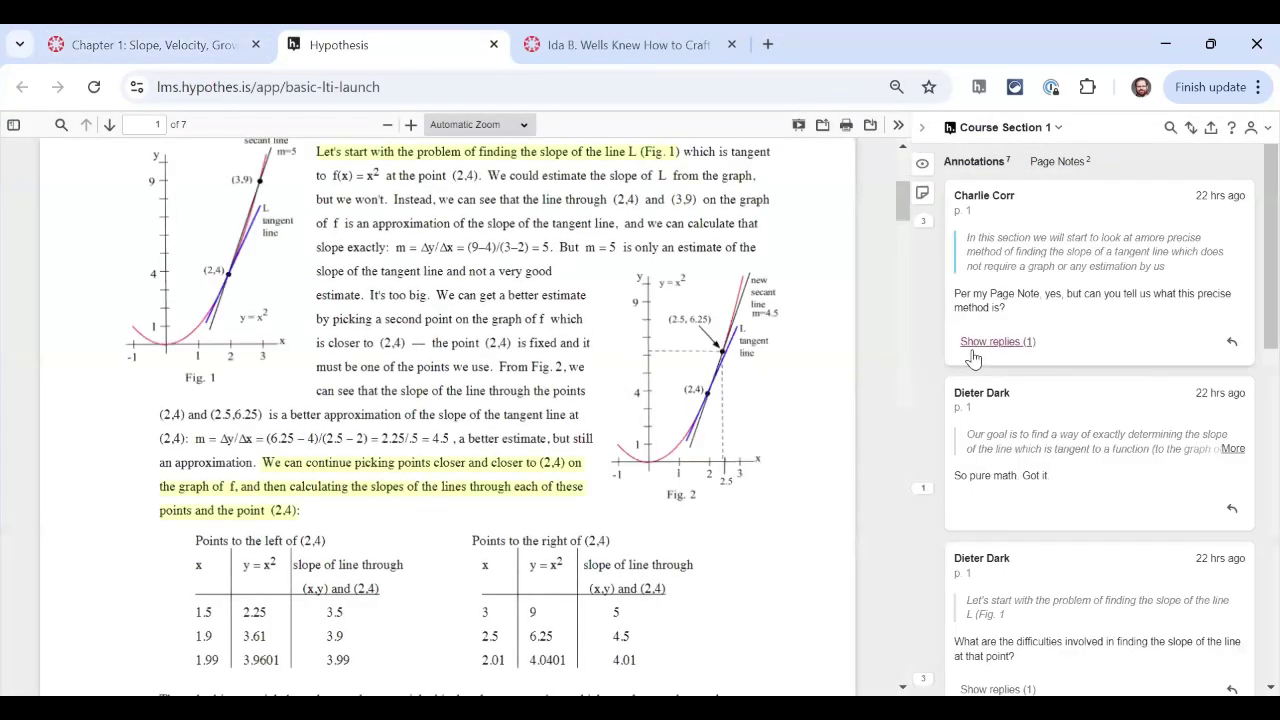
{"action": "left_click", "coordinate": [973, 345]}
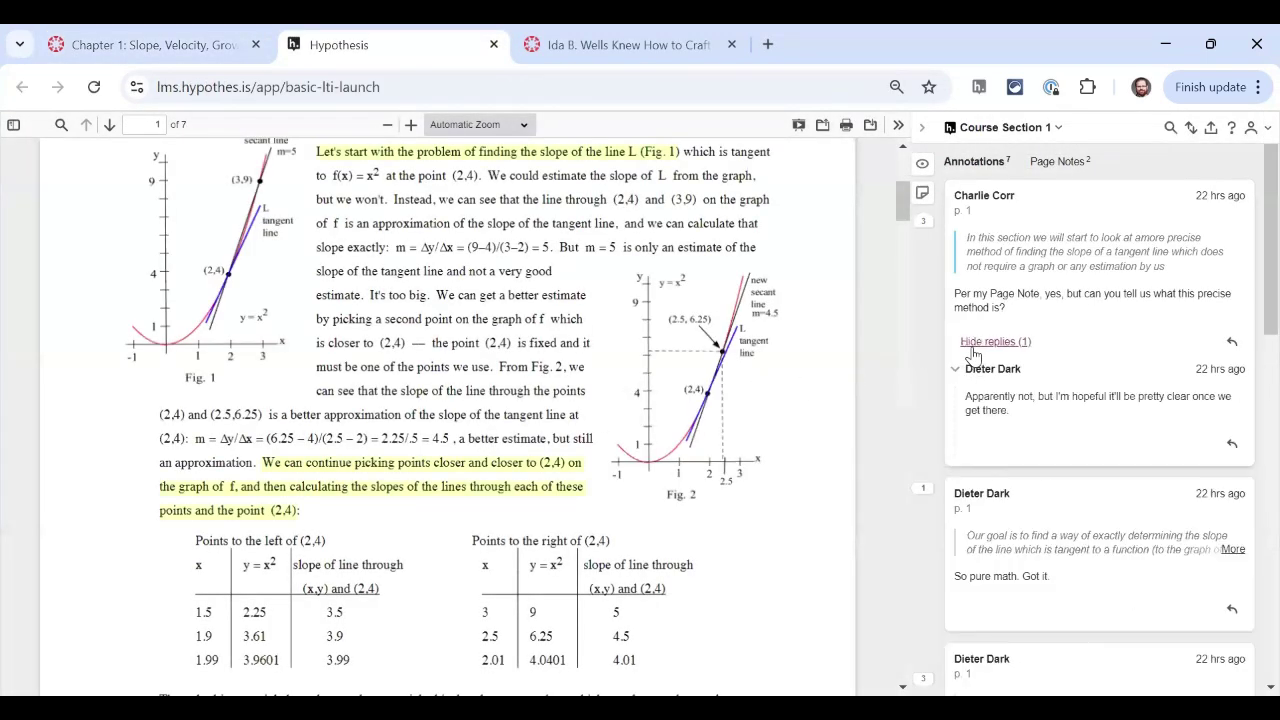
{"action": "left_click", "coordinate": [1006, 128]}
{"action": "left_click", "coordinate": [1020, 220]}
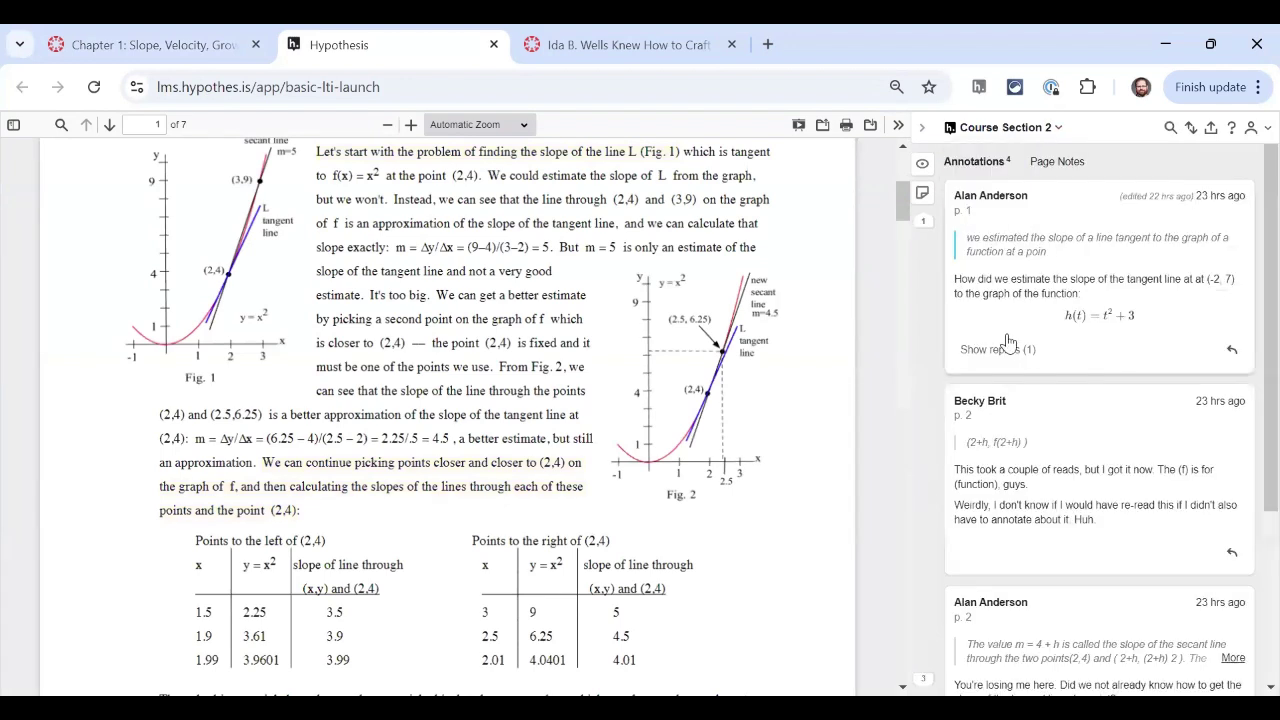
{"action": "left_click", "coordinate": [1005, 350]}
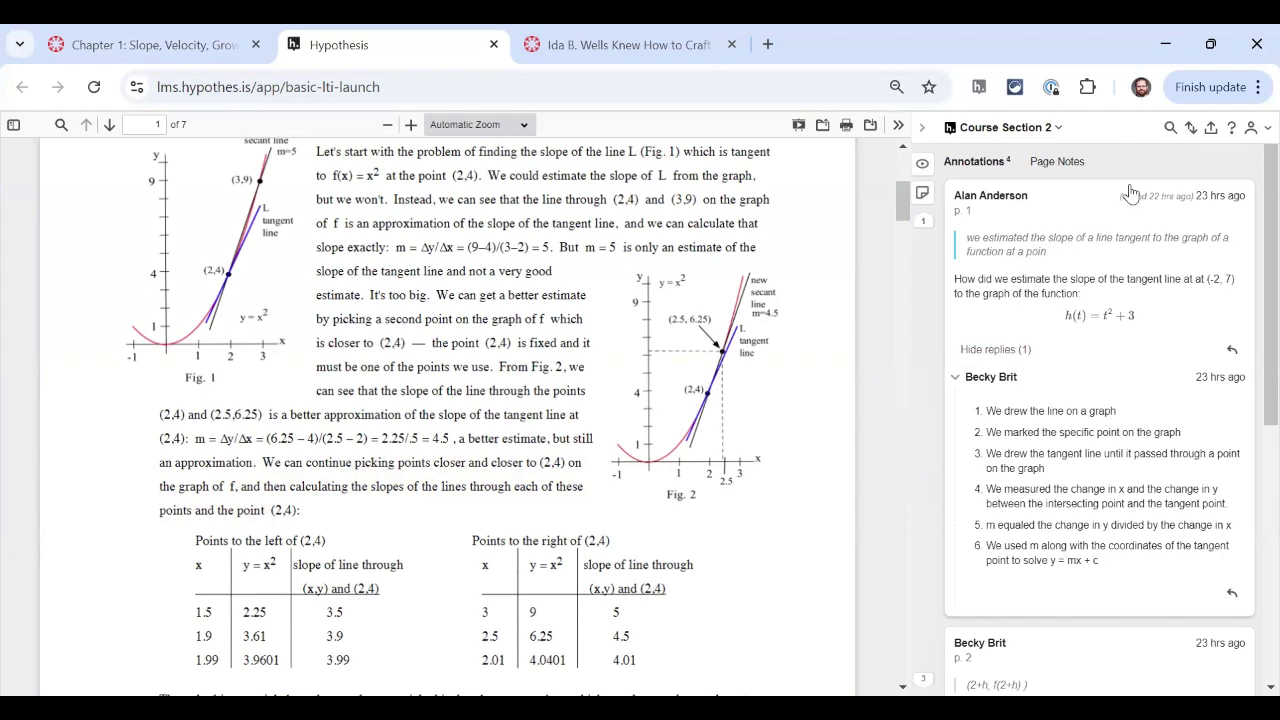
{"action": "left_click", "coordinate": [1254, 133]}
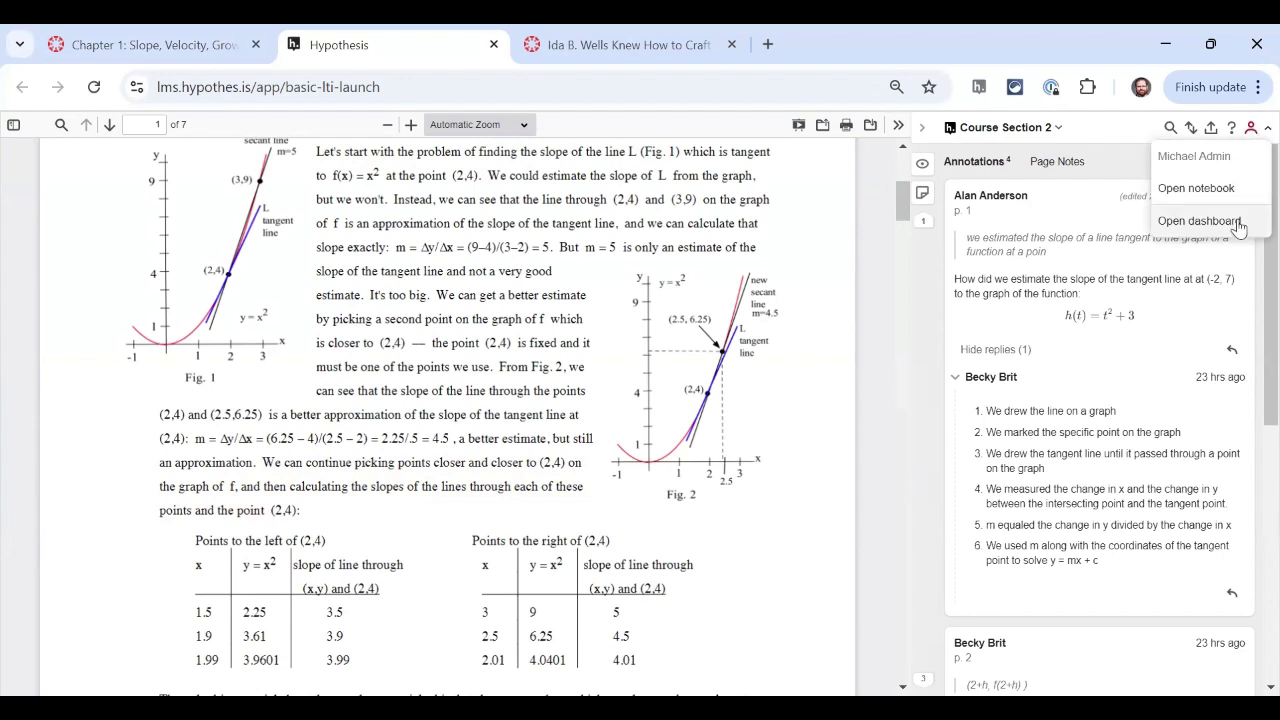
Open the Chapter 1 grading dashboard and inspect grade calculations, e.g. 2/2 annotations, 0/1 replies giving 0%.
{"action": "left_click", "coordinate": [1199, 221]}
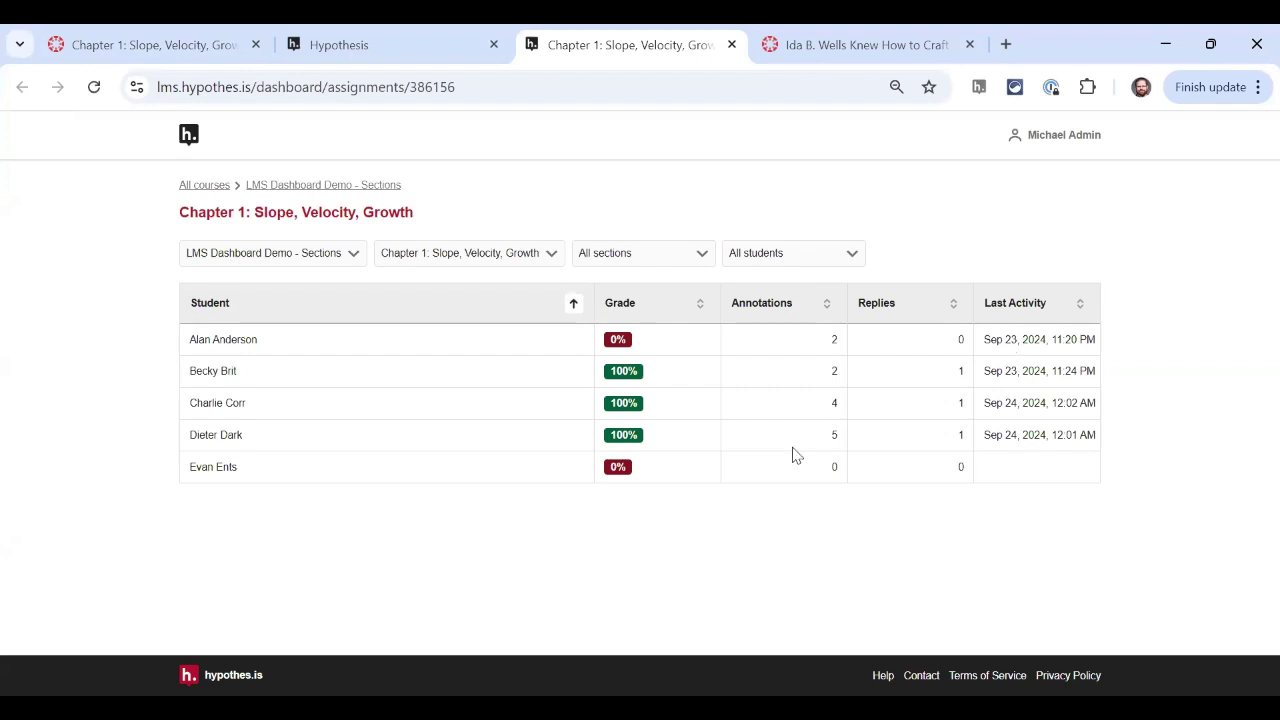
{"action": "mouse_move", "coordinate": [640, 438]}
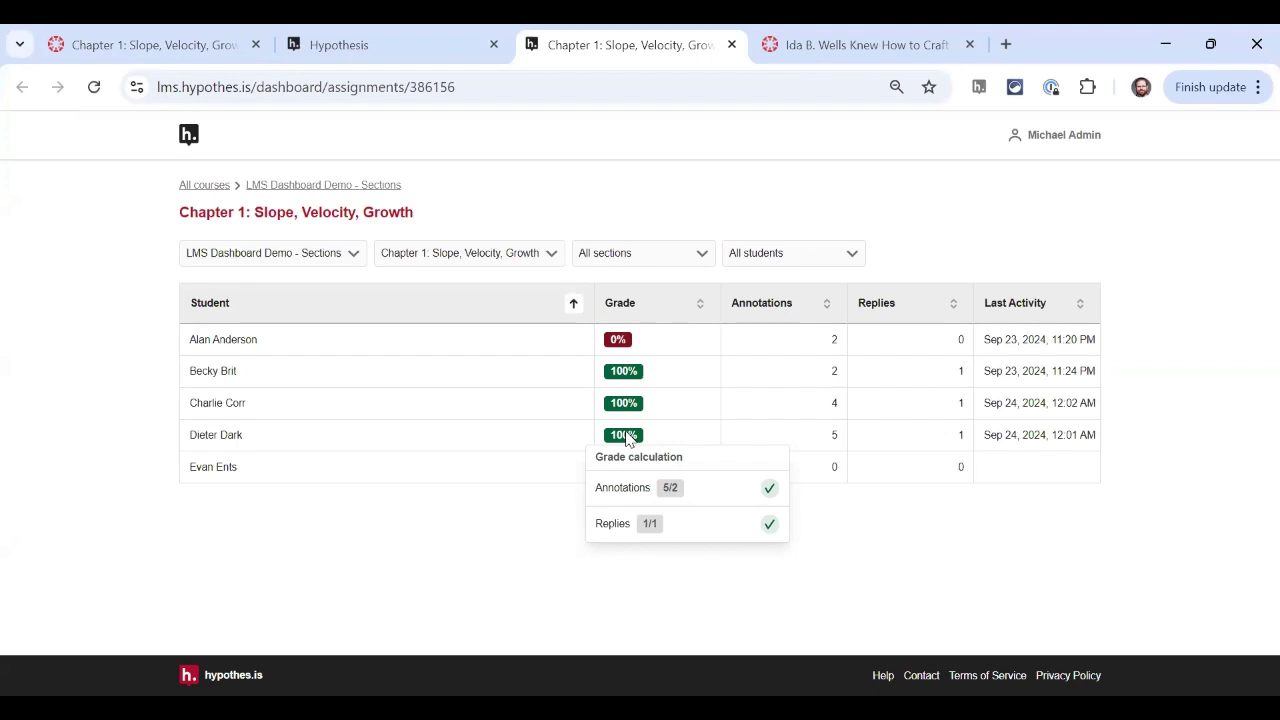
{"action": "mouse_move", "coordinate": [619, 342]}
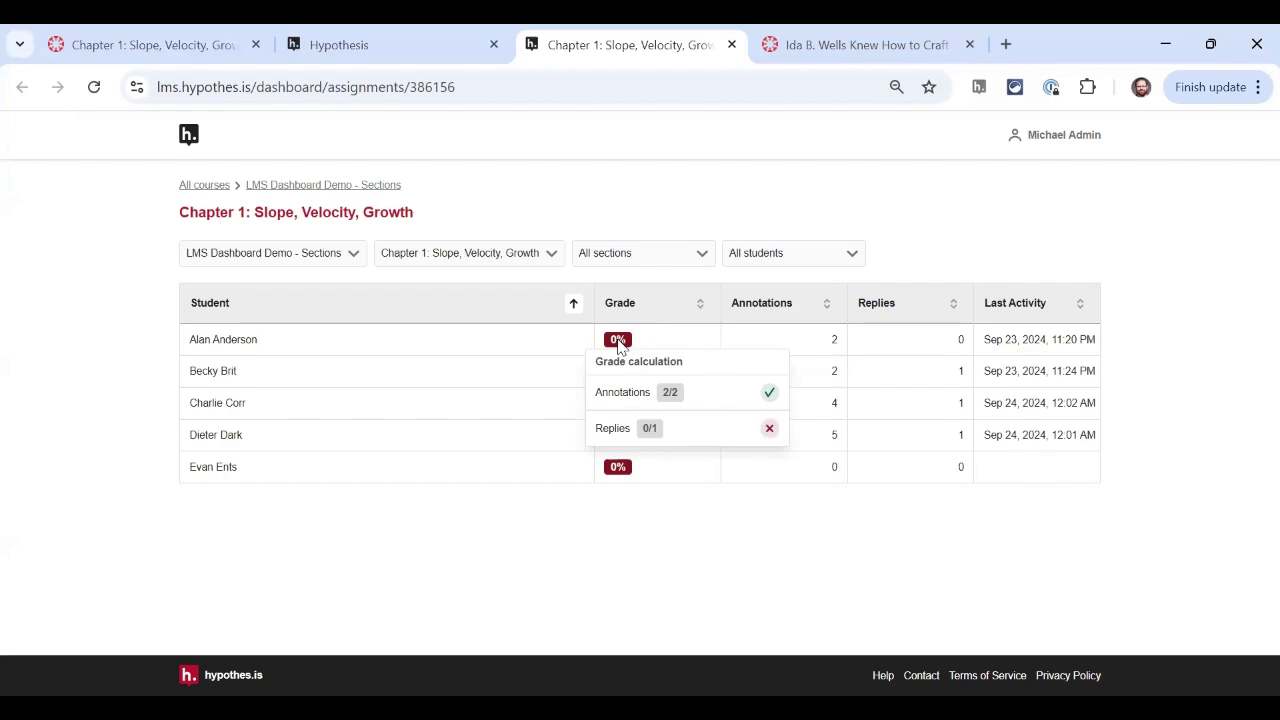
Switch to the Ida B. Wells assignment and show Course Section 2's first-annotation reply.
{"action": "left_click", "coordinate": [826, 57]}
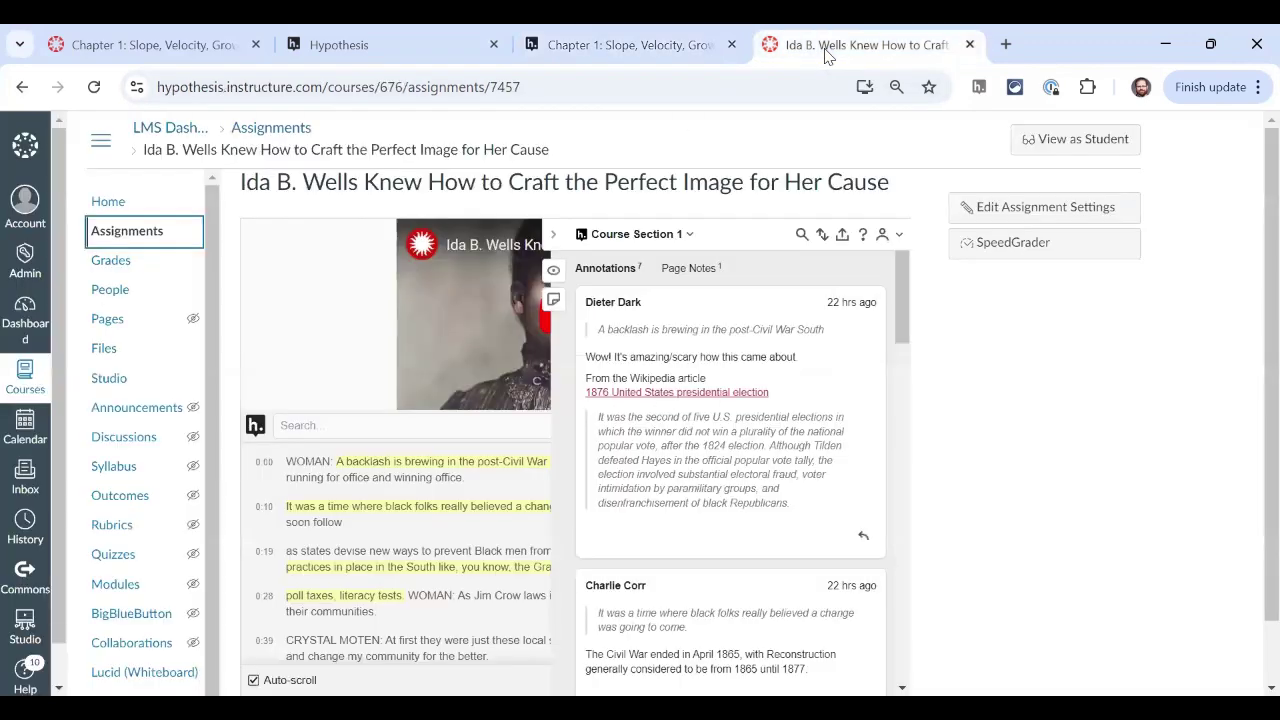
{"action": "left_click", "coordinate": [652, 233]}
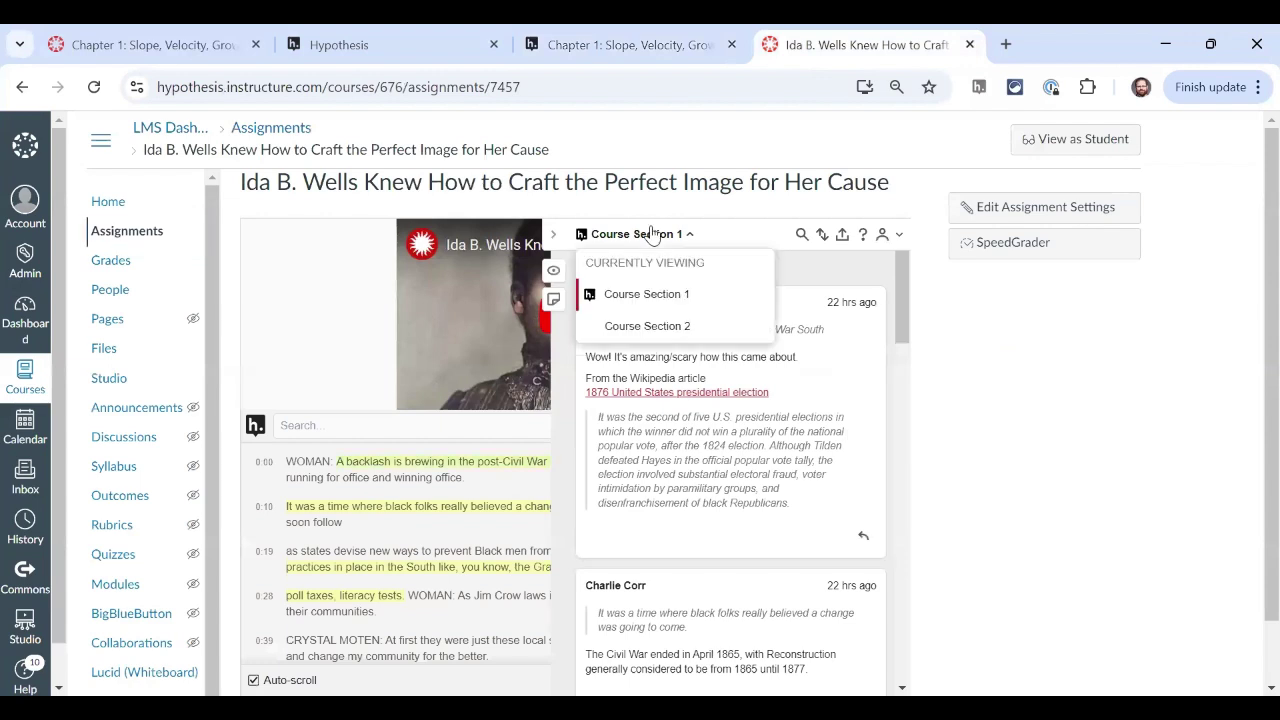
{"action": "left_click", "coordinate": [665, 326]}
{"action": "scroll", "coordinate": [694, 436], "scroll_direction": "down", "scroll_amount": 1}
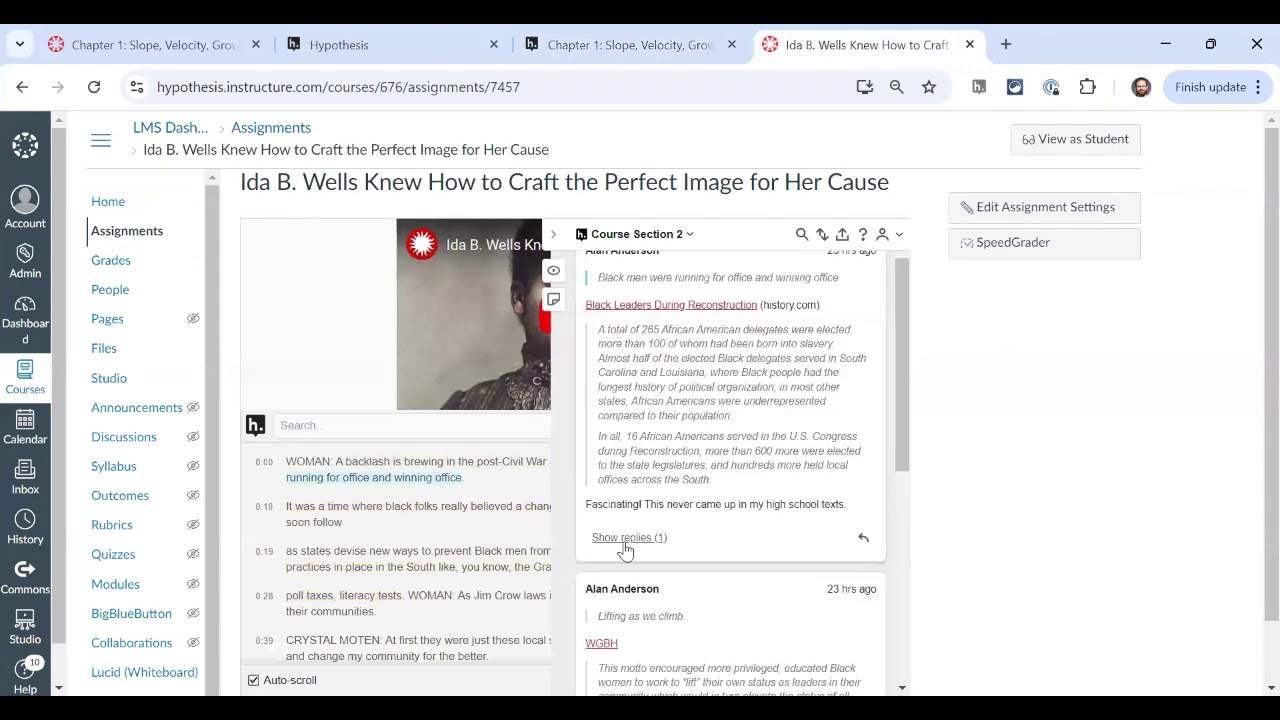
{"action": "left_click", "coordinate": [624, 543]}
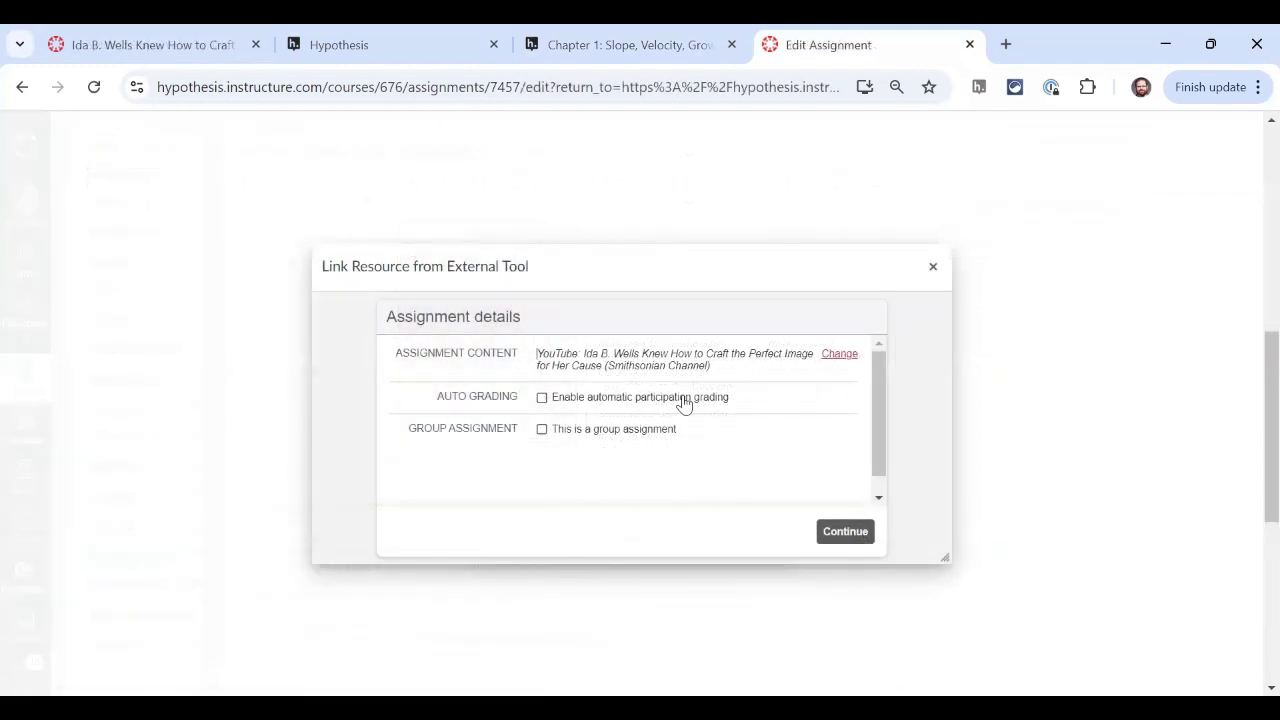
Enable Scaled participation grading with a goal of 5 annotations and replies, and save.
{"action": "left_click", "coordinate": [684, 398]}
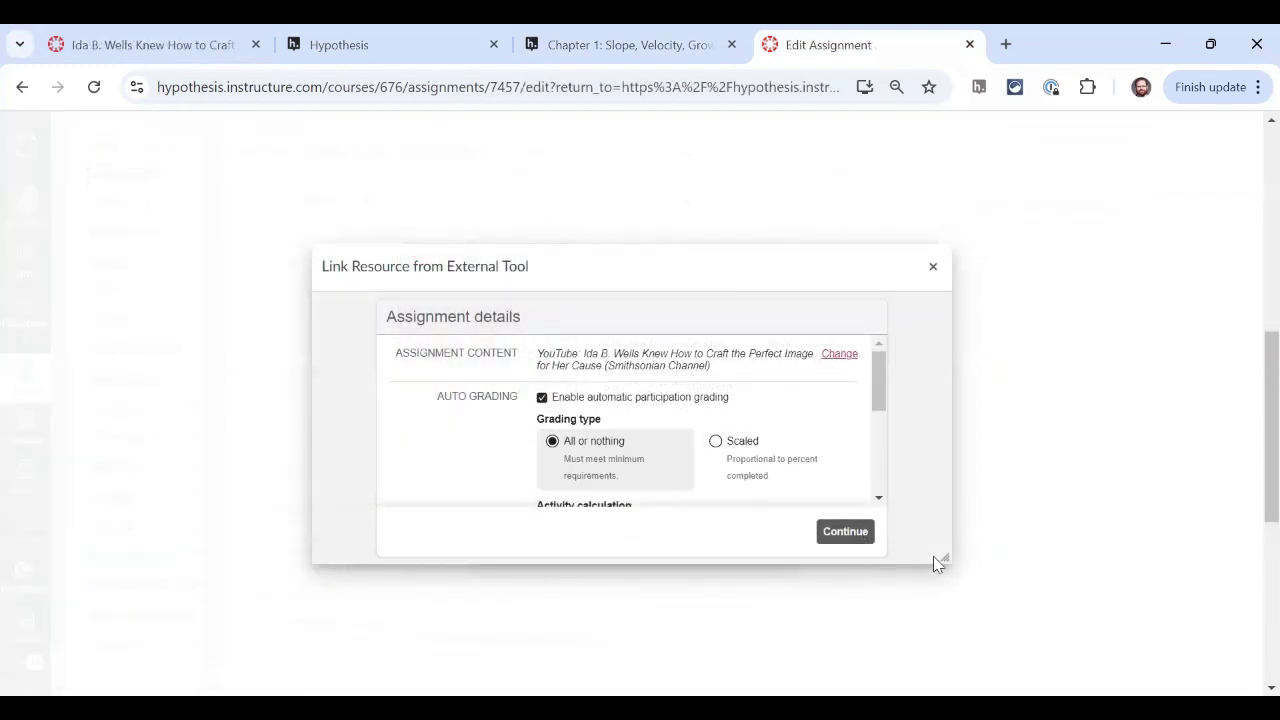
{"action": "left_click_drag", "start_coordinate": [940, 556], "coordinate": [1113, 673]}
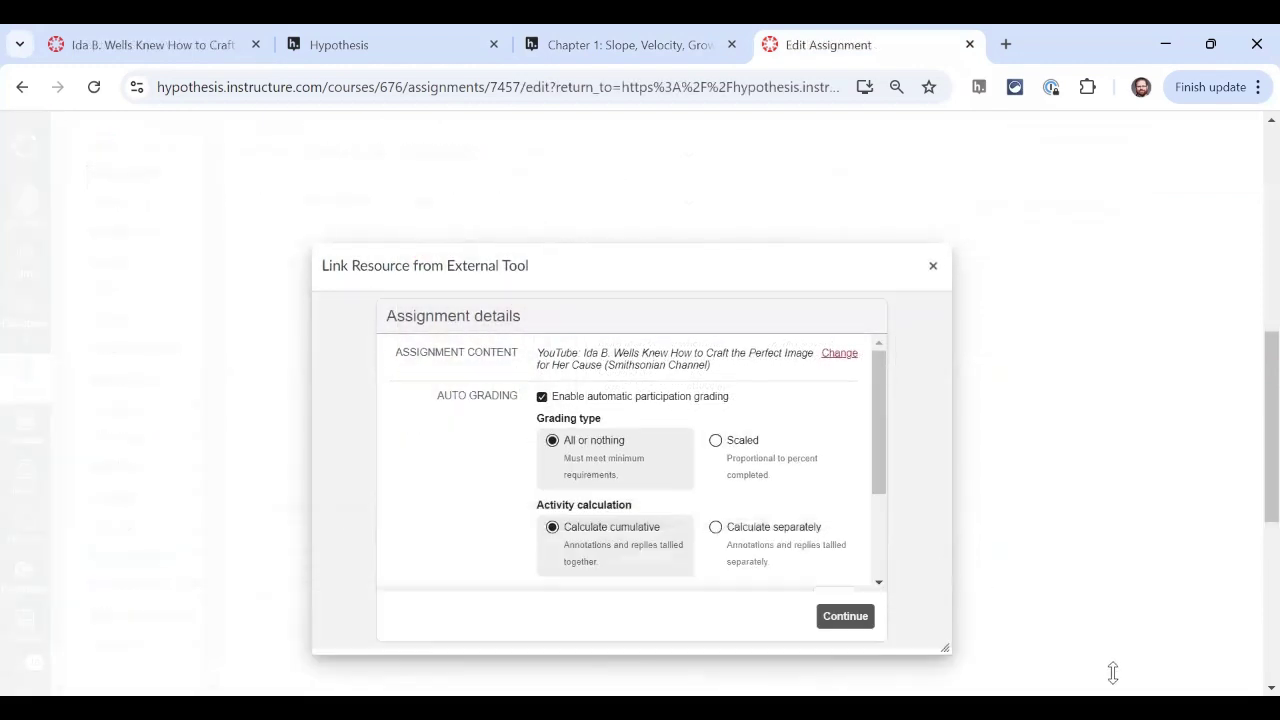
{"action": "left_click", "coordinate": [748, 458]}
{"action": "scroll", "coordinate": [644, 512], "scroll_direction": "down", "scroll_amount": 2}
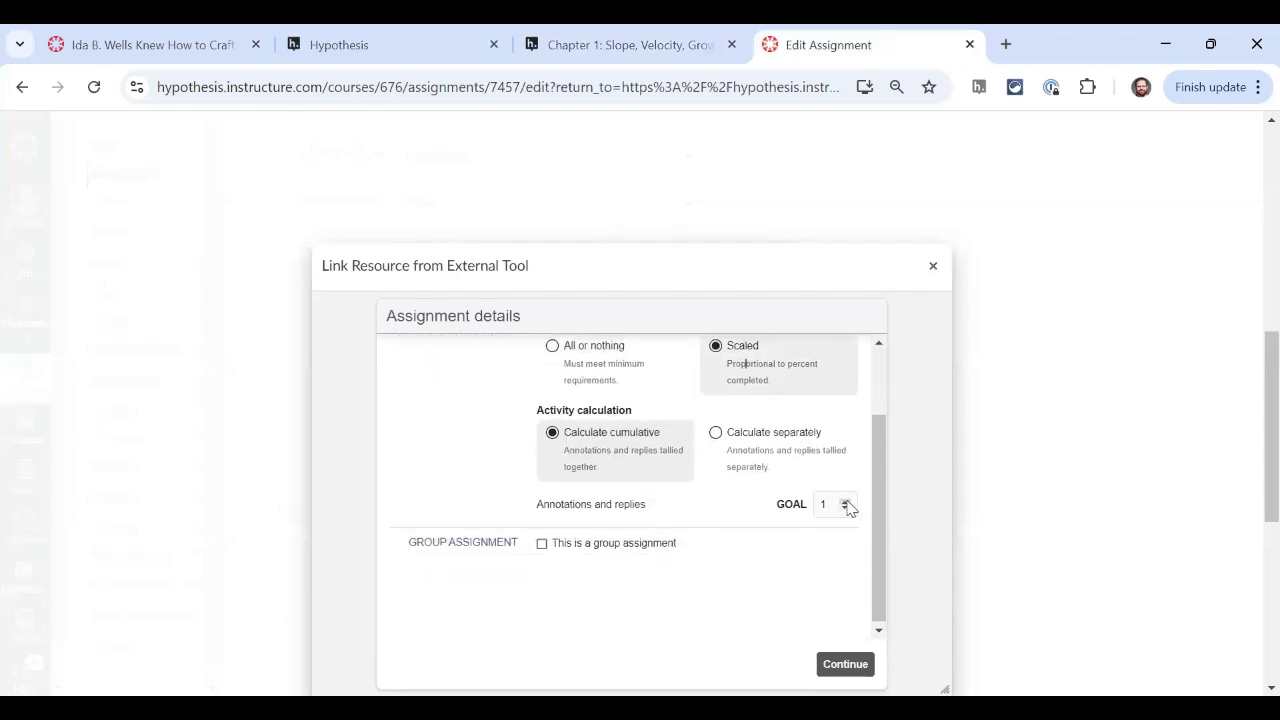
{"action": "left_click", "coordinate": [846, 501]}
{"action": "left_click", "coordinate": [846, 501]}
{"action": "left_click", "coordinate": [846, 501]}
{"action": "left_click", "coordinate": [846, 501]}
{"action": "left_click", "coordinate": [833, 665]}
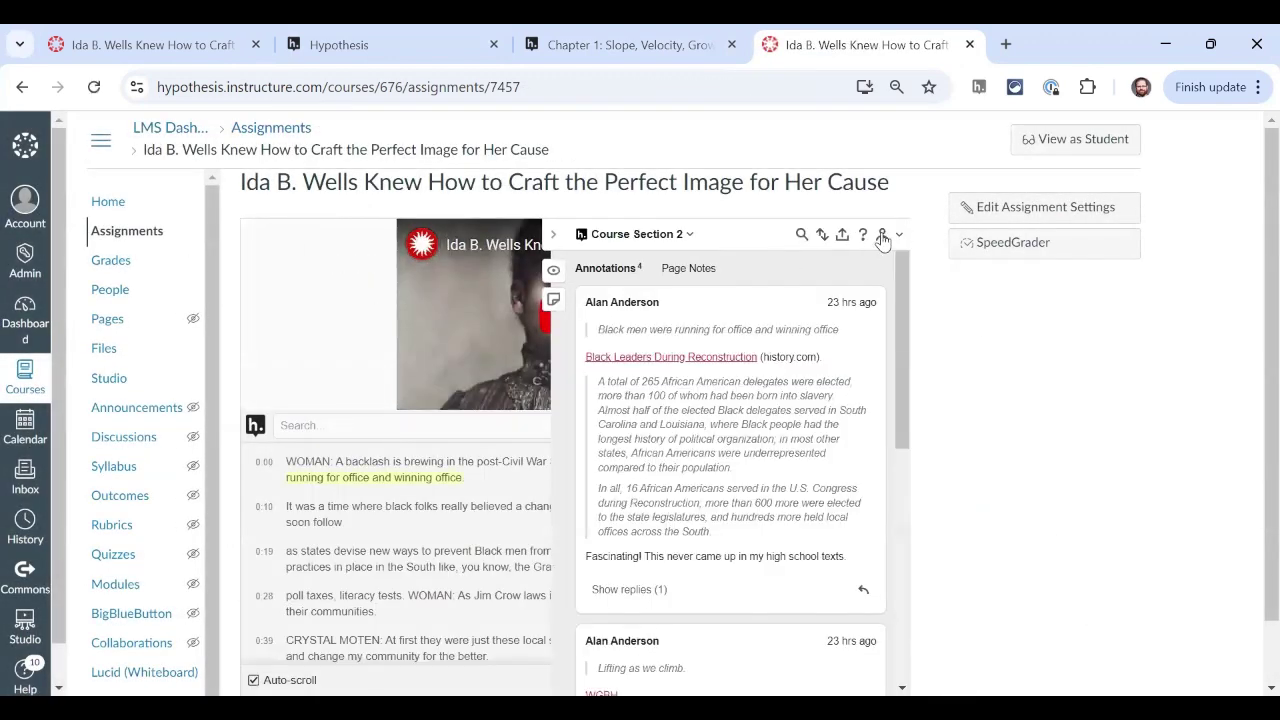
Open the Ida B. Wells grading dashboard showing scaled grades of 100%, 40%, 100% and 80%.
{"action": "left_click", "coordinate": [882, 236]}
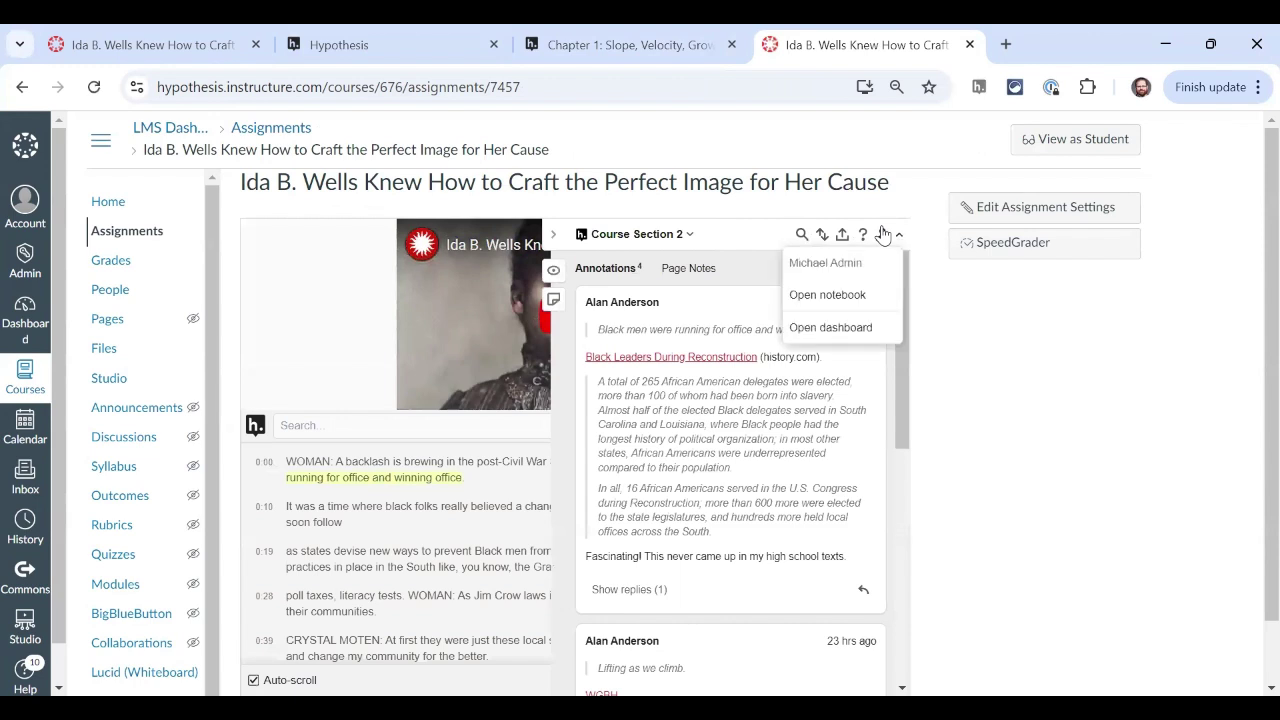
{"action": "left_click", "coordinate": [887, 334]}
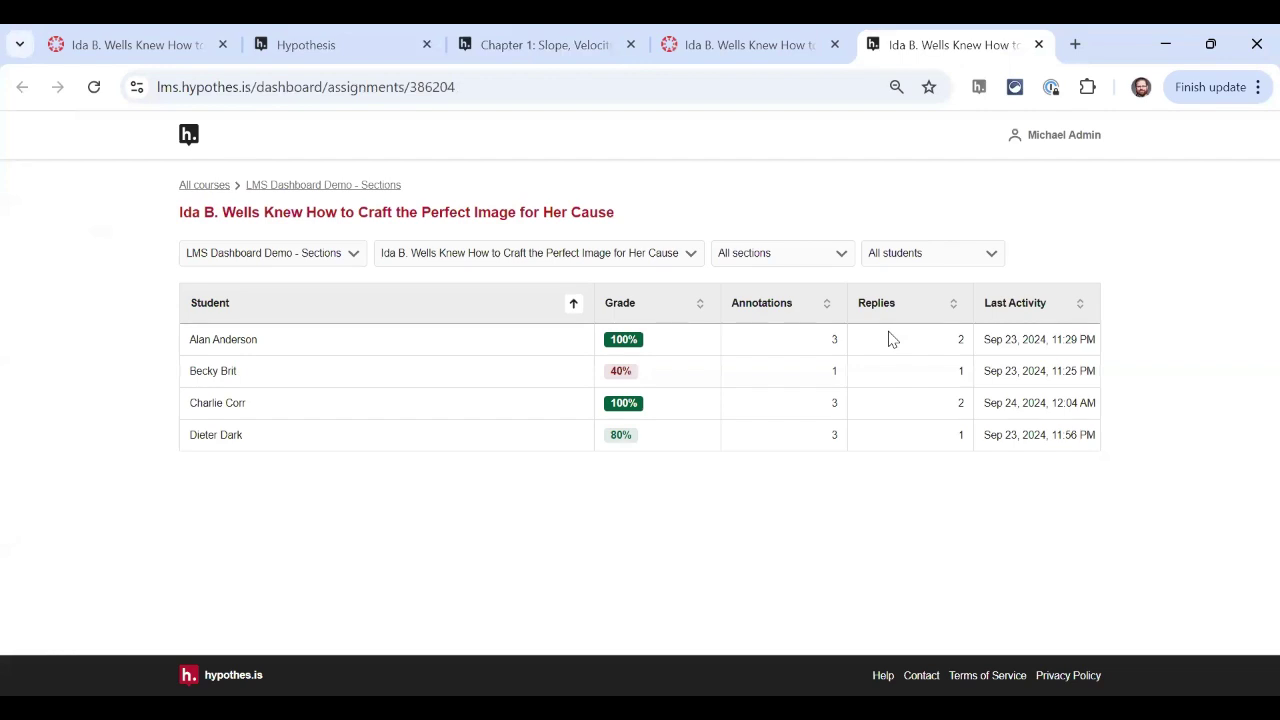
{"action": "mouse_move", "coordinate": [631, 437]}
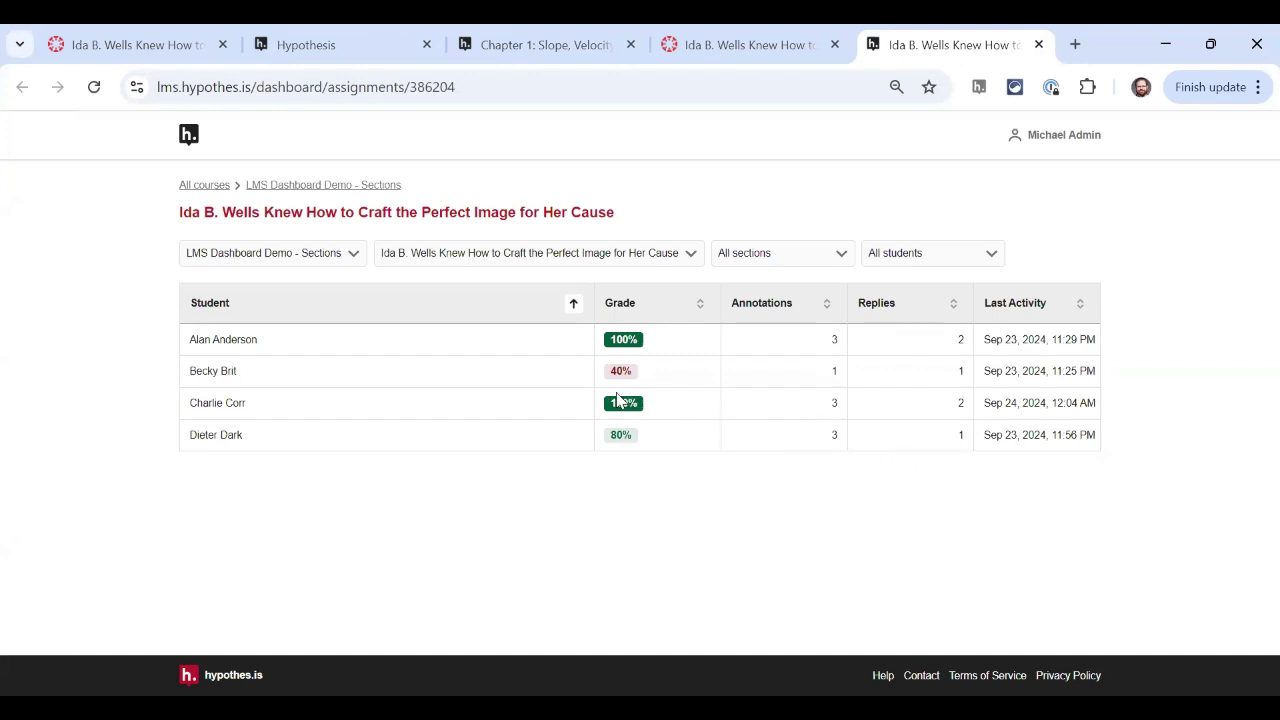
{"action": "mouse_move", "coordinate": [628, 410]}
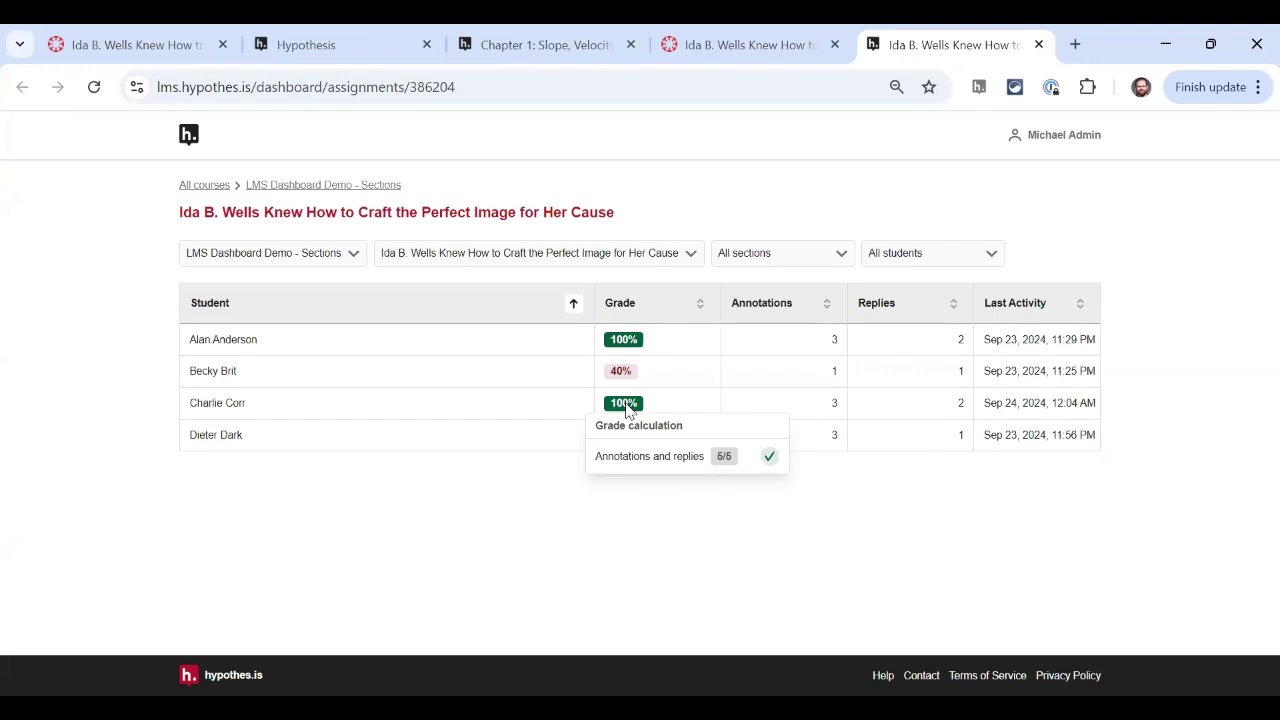
Sort students by annotations, then replies, then grade from lowest to highest.
{"action": "left_click", "coordinate": [742, 315]}
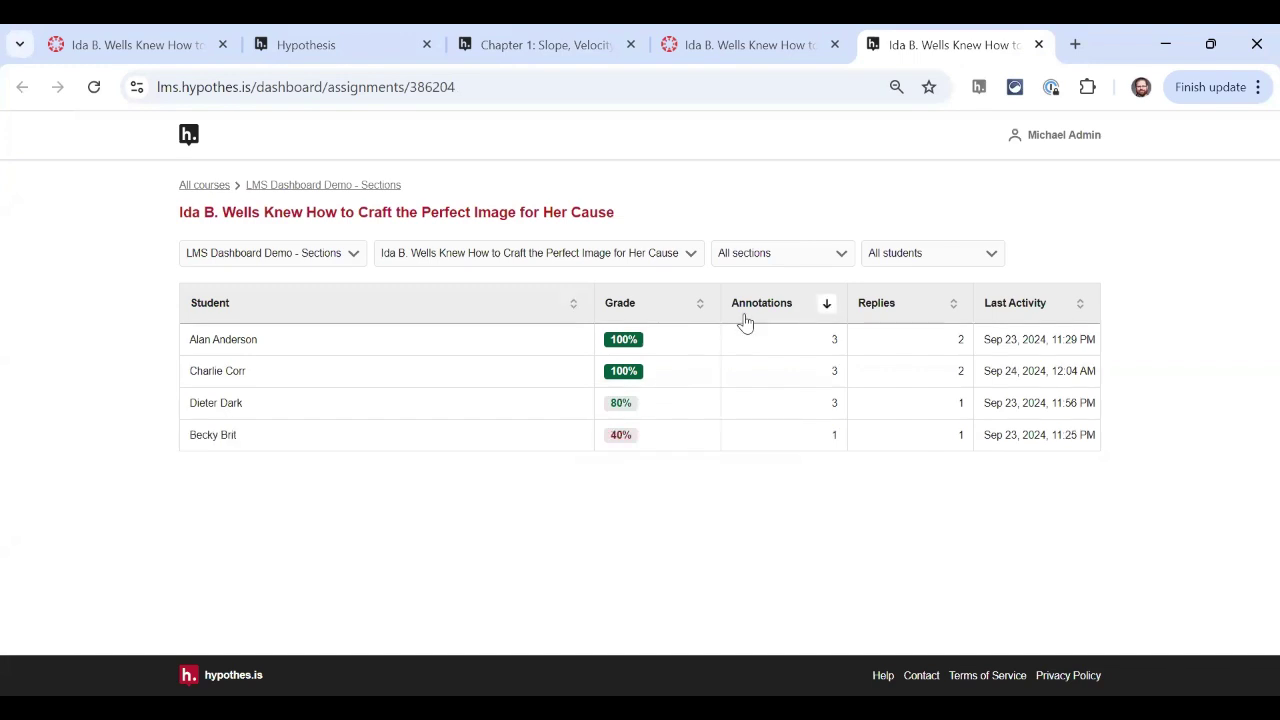
{"action": "left_click", "coordinate": [882, 308]}
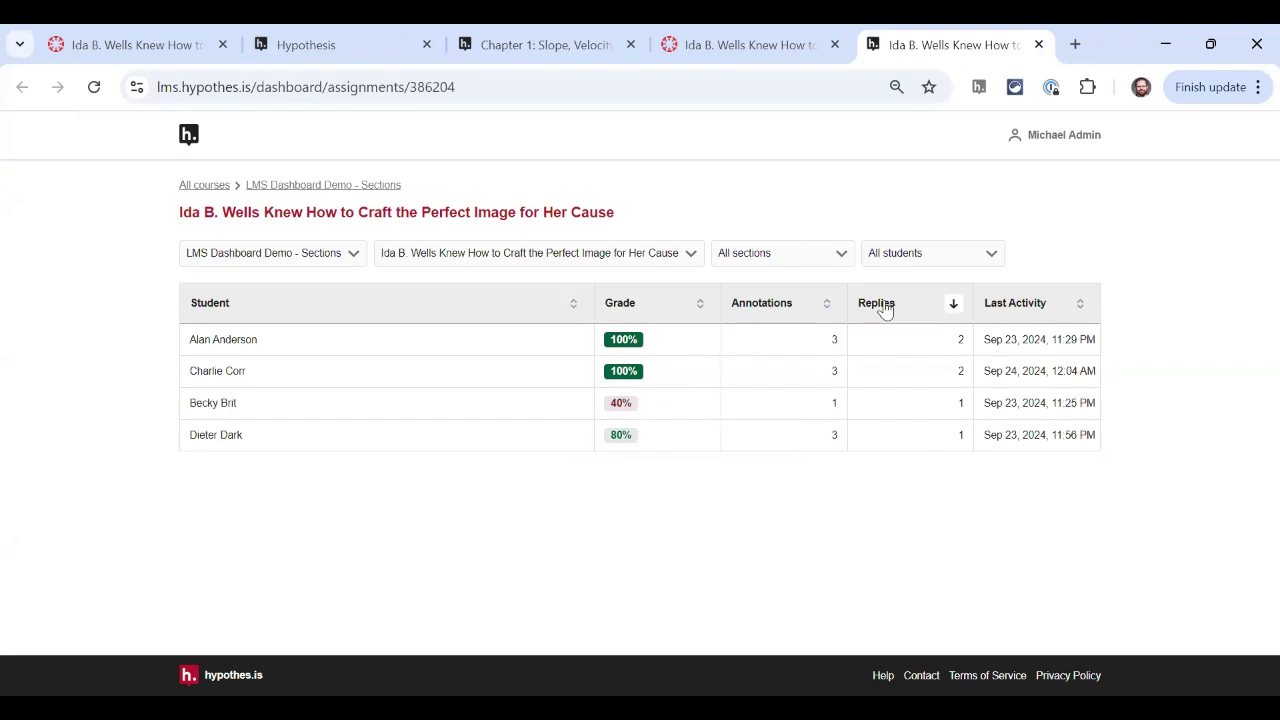
{"action": "left_click", "coordinate": [884, 309]}
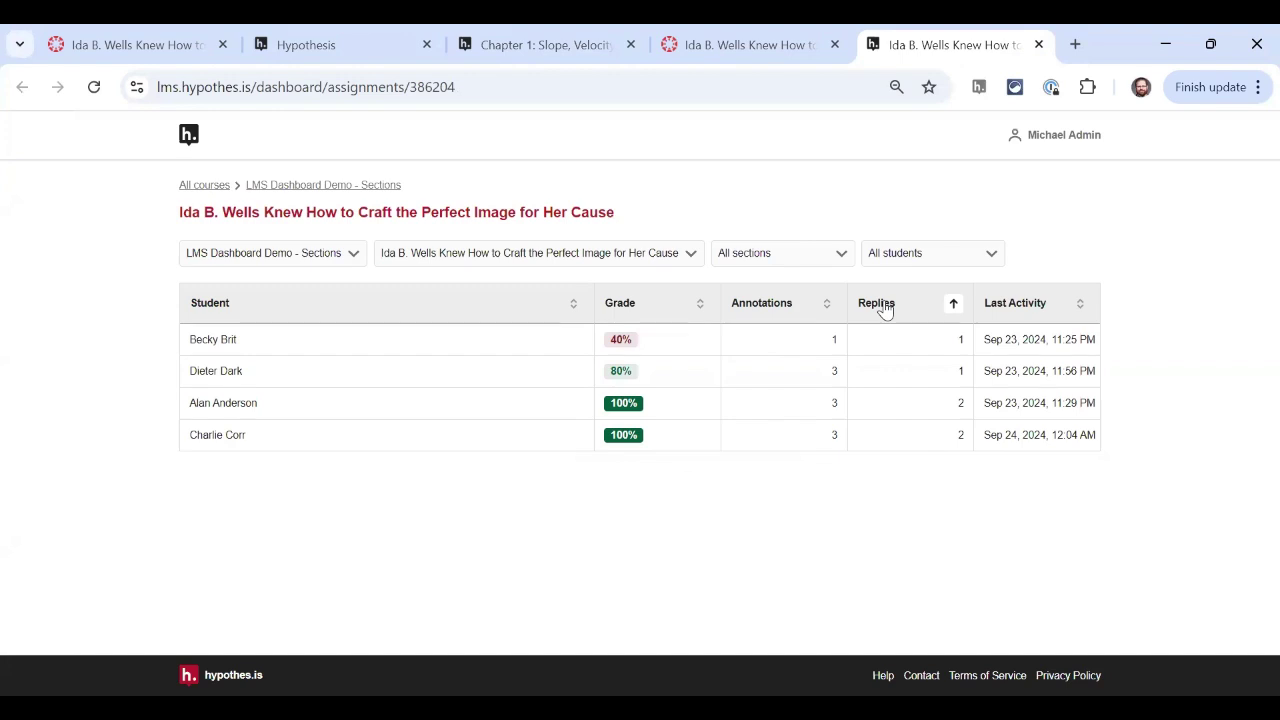
{"action": "left_click", "coordinate": [651, 313]}
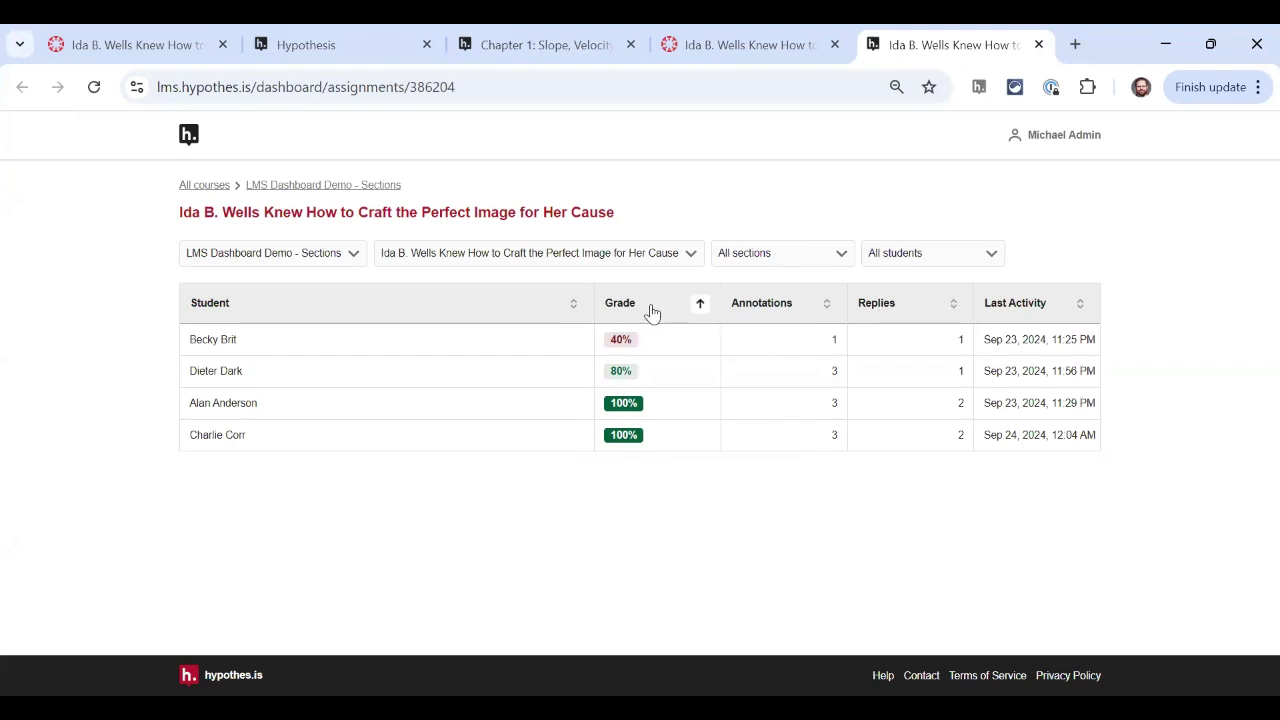
{"action": "left_click", "coordinate": [651, 313]}
{"action": "left_click", "coordinate": [651, 313]}
Filter the table to Course Section 1, then Section 2, then both sections.
{"action": "left_click", "coordinate": [794, 255]}
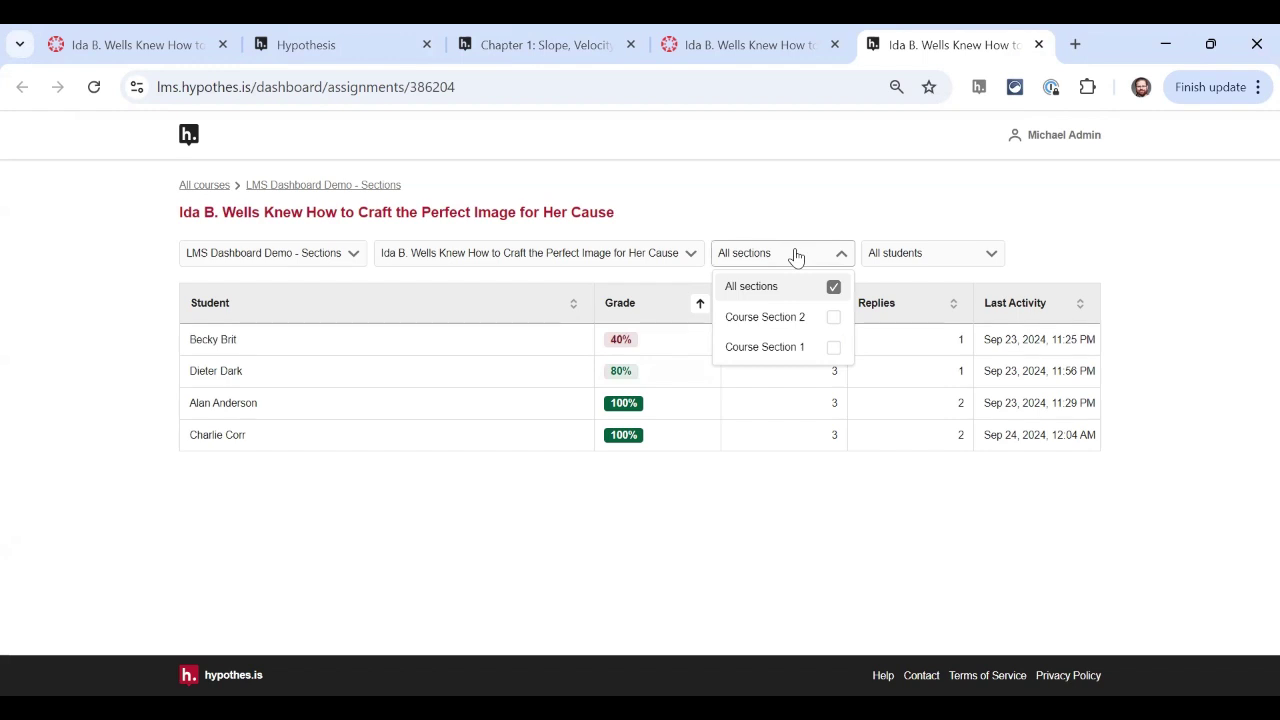
{"action": "left_click", "coordinate": [794, 350]}
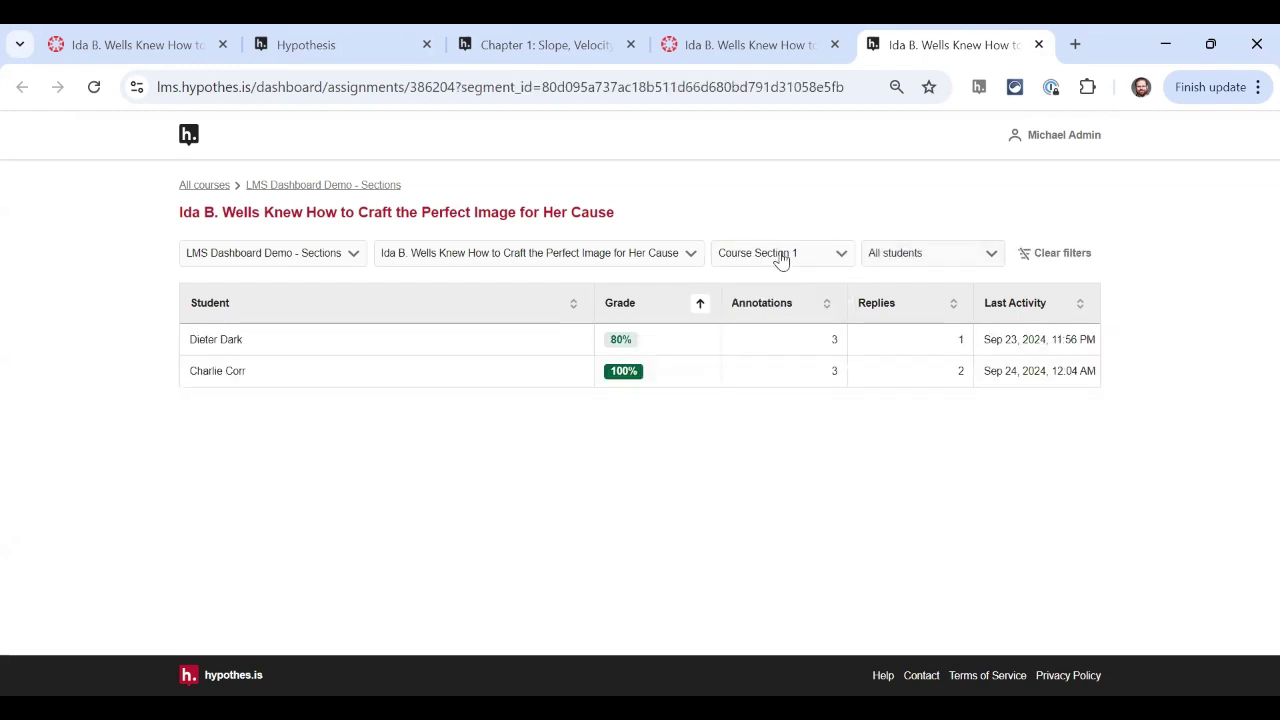
{"action": "left_click", "coordinate": [780, 257]}
{"action": "left_click", "coordinate": [788, 318]}
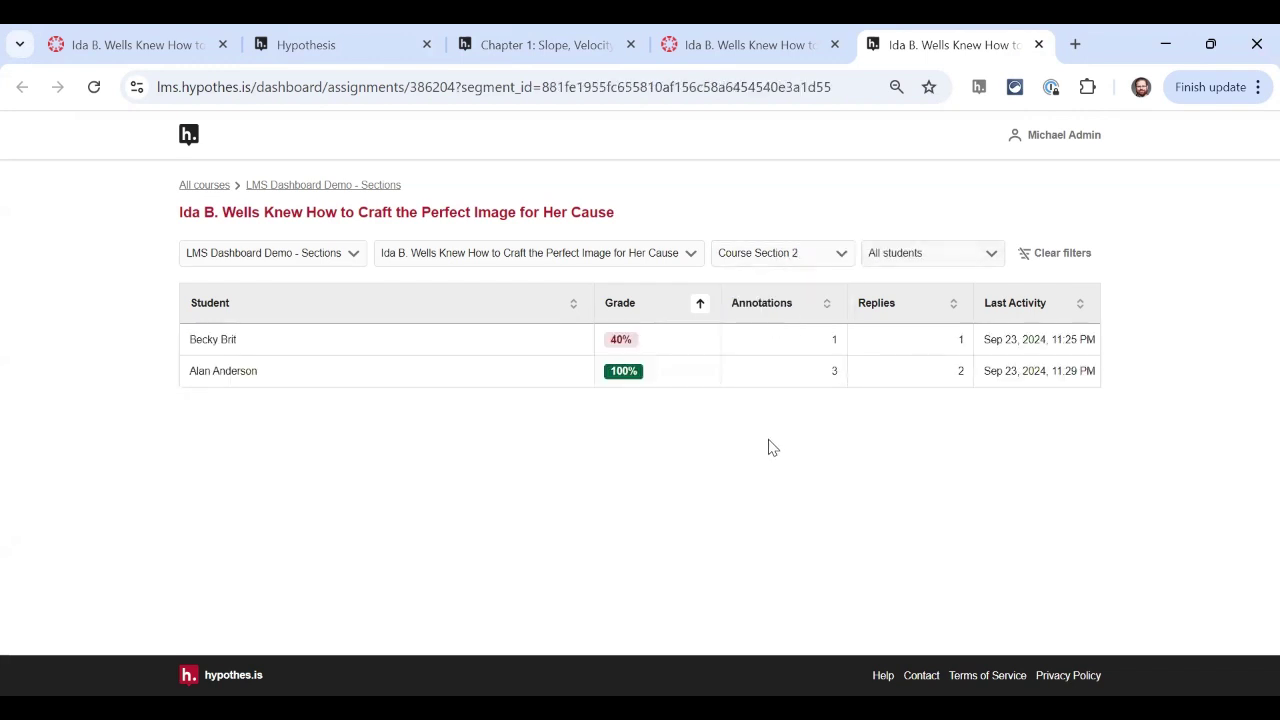
{"action": "left_click", "coordinate": [797, 258]}
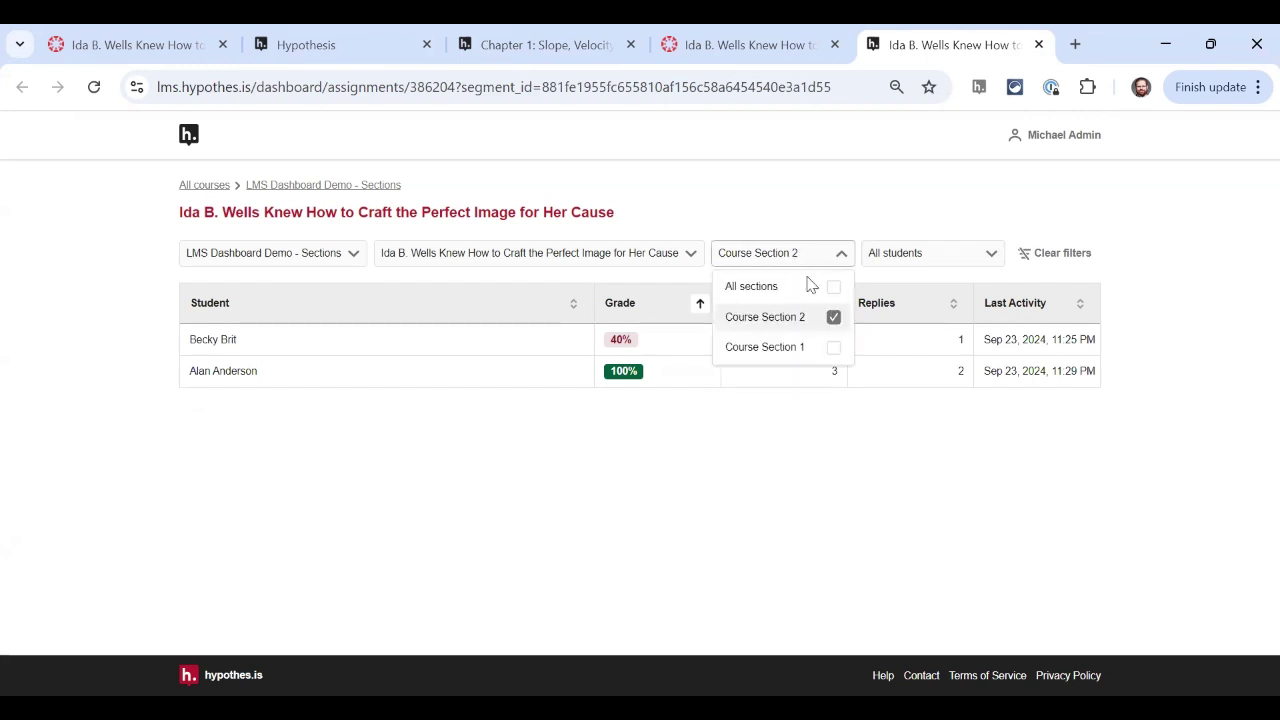
{"action": "left_click", "coordinate": [834, 348]}
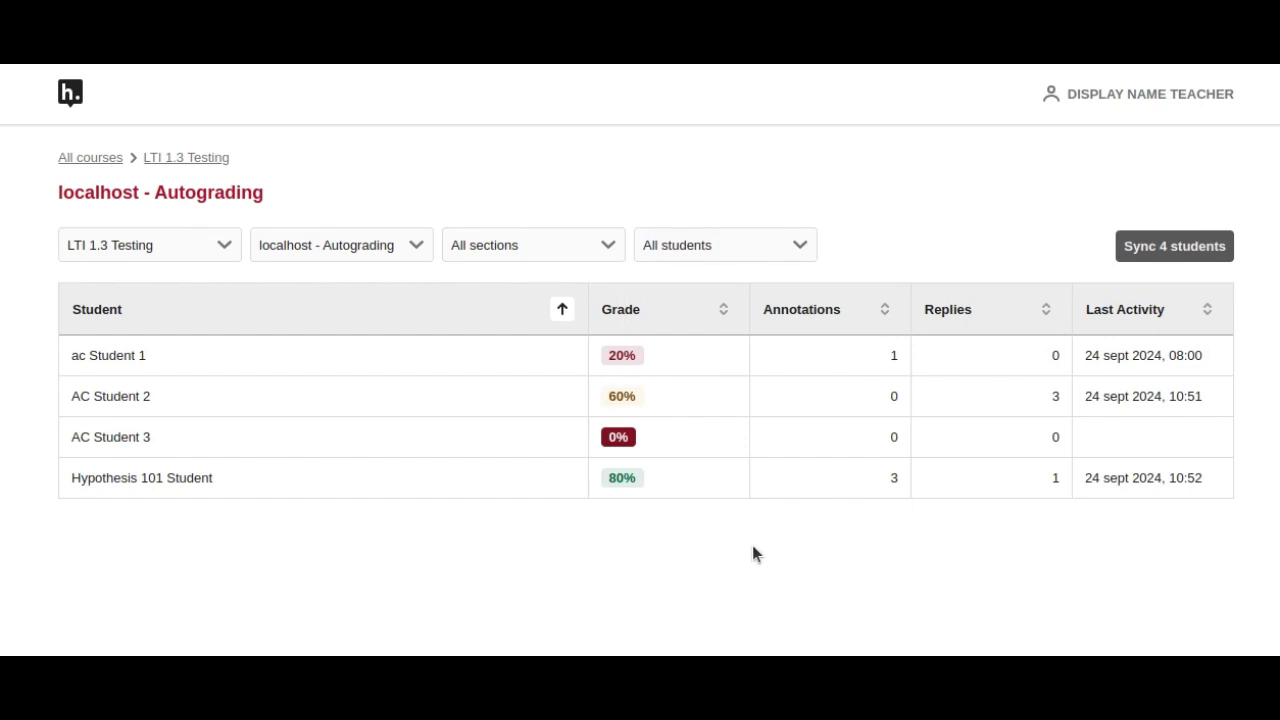
Sync the four students' grades, then the two new grades, retrying after the sync error.
{"action": "left_click", "coordinate": [1188, 248]}
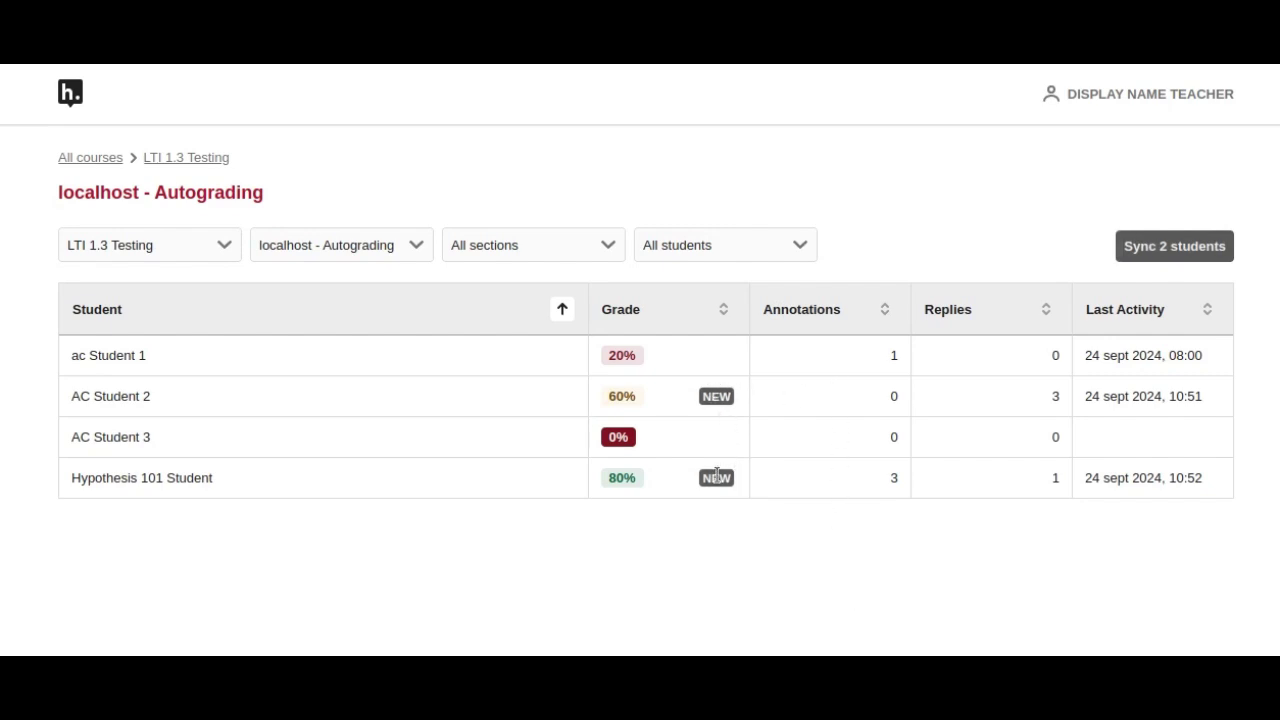
{"action": "left_click", "coordinate": [1152, 258]}
{"action": "left_click", "coordinate": [1174, 249]}
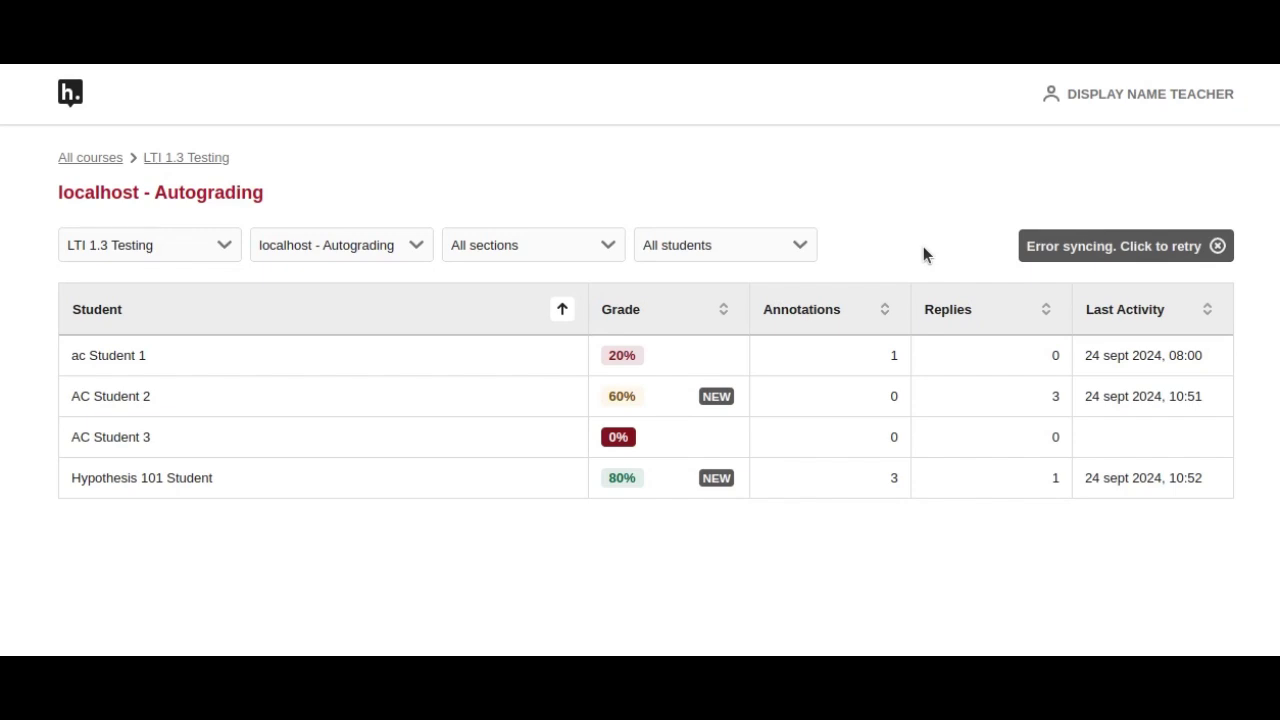
{"action": "left_click", "coordinate": [1062, 247]}
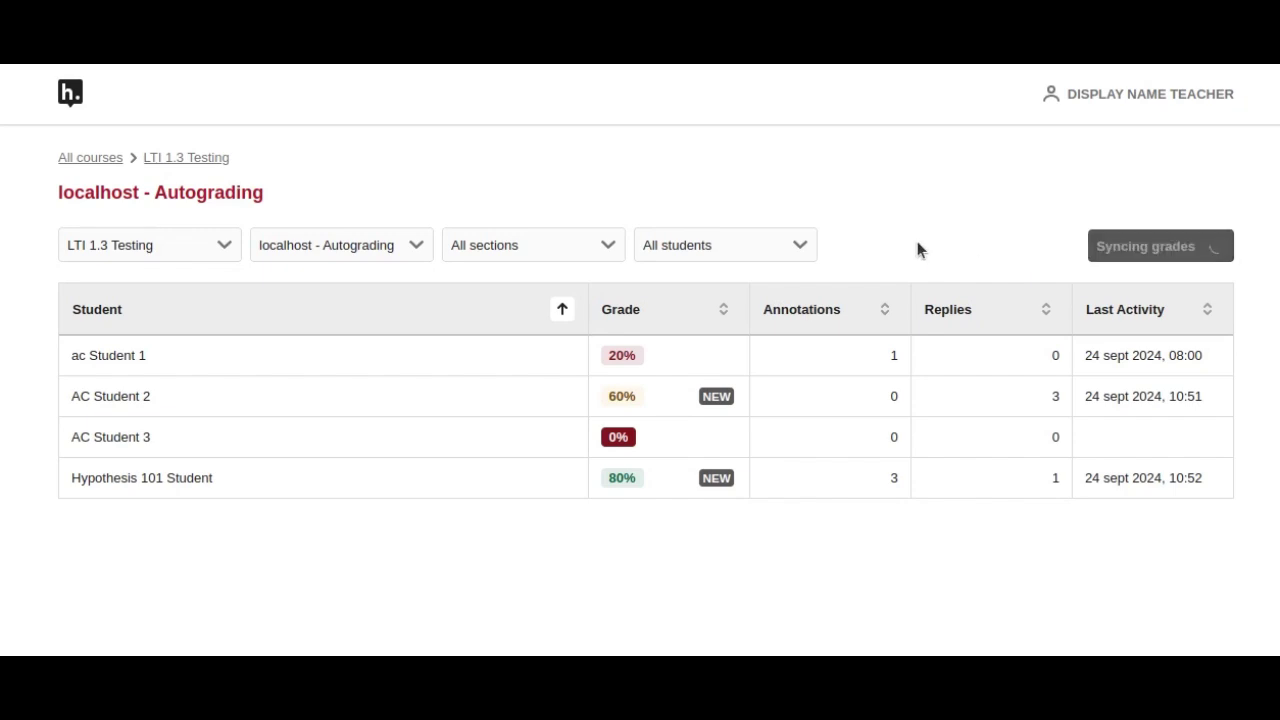